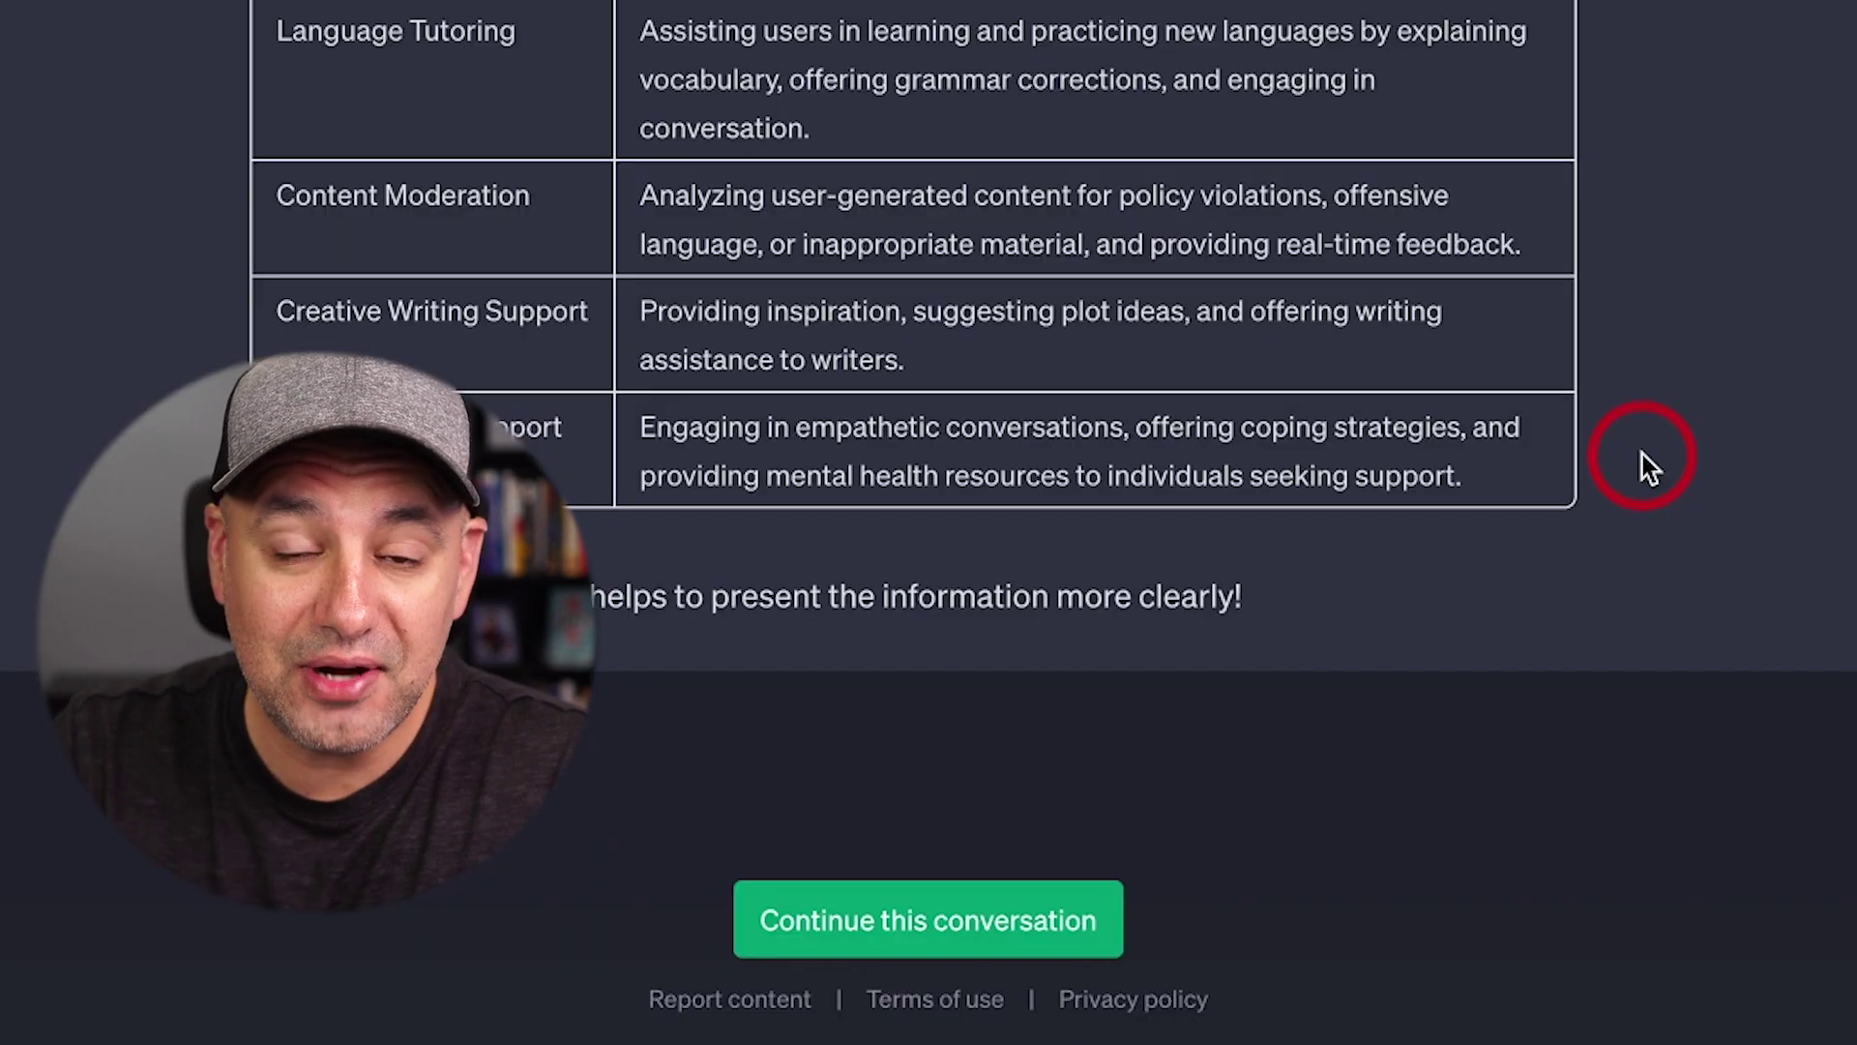
Continue the shared conversation and return to the original ChatGPT Use Cases chat
left_click(925, 931)
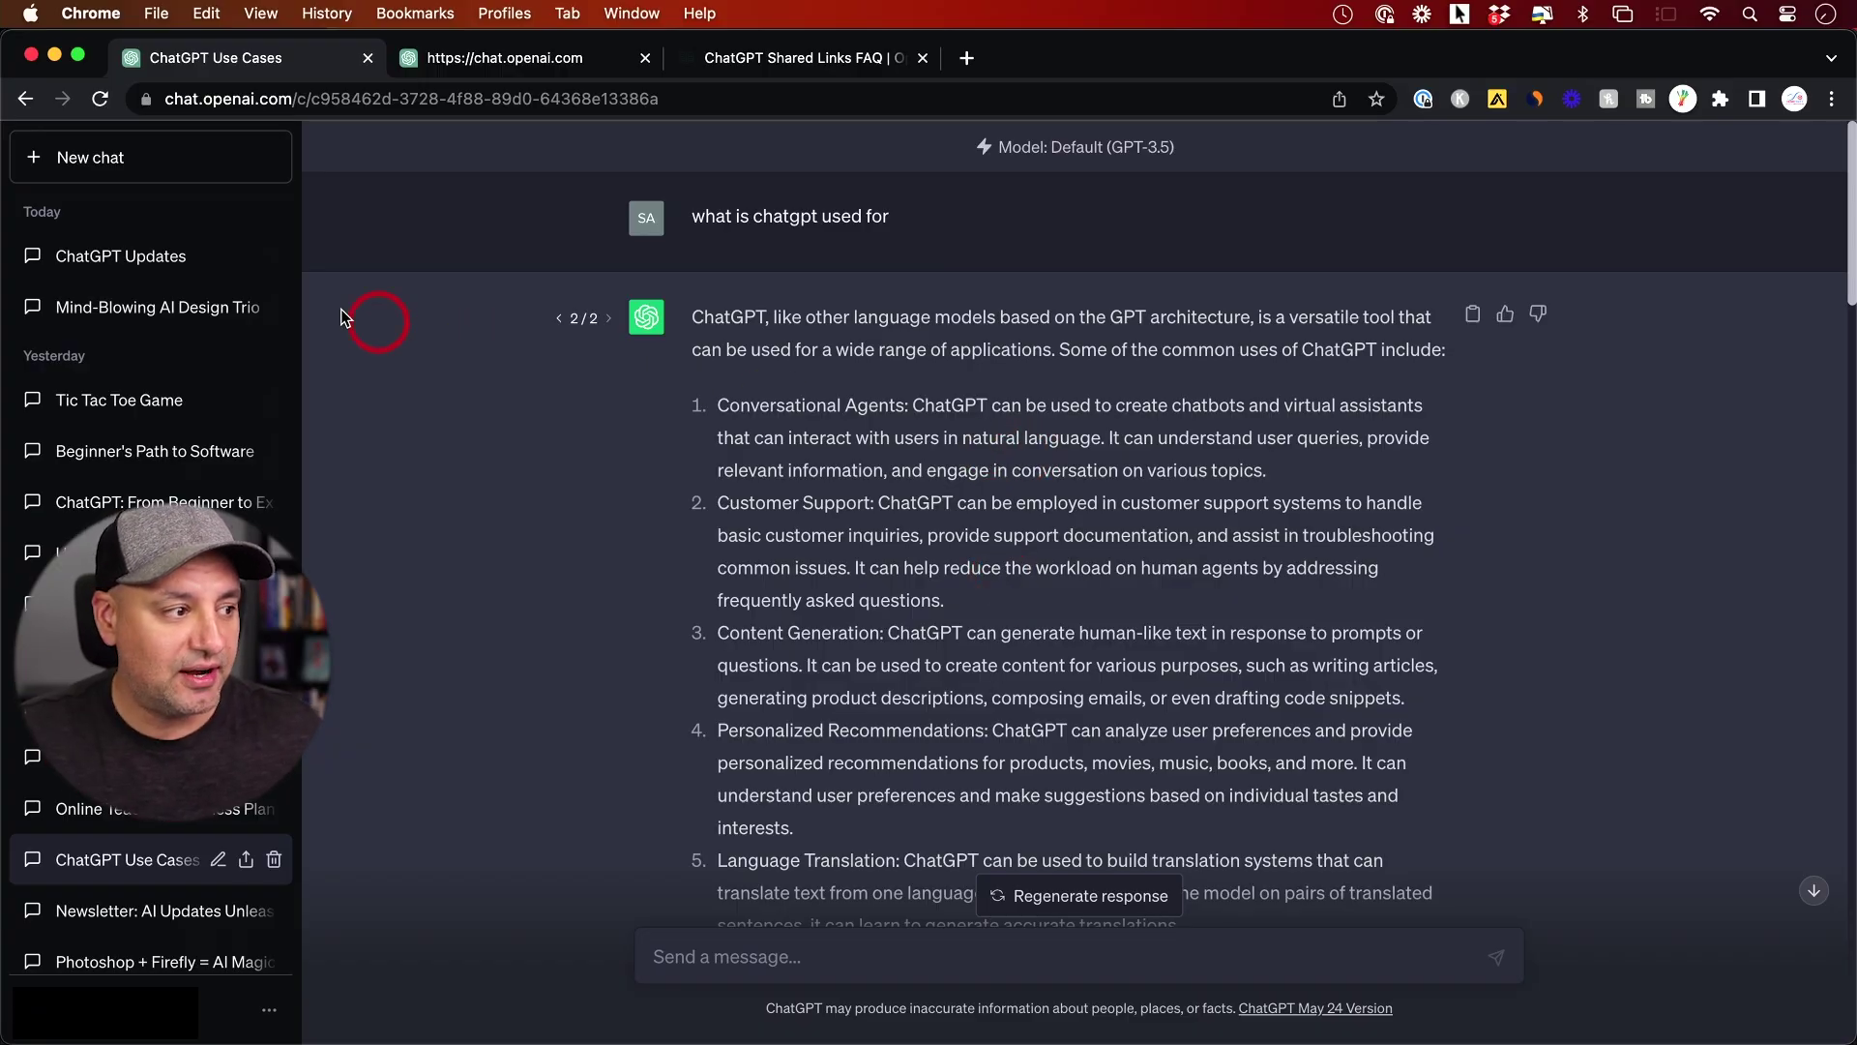
scroll(249, 258, "down", 1)
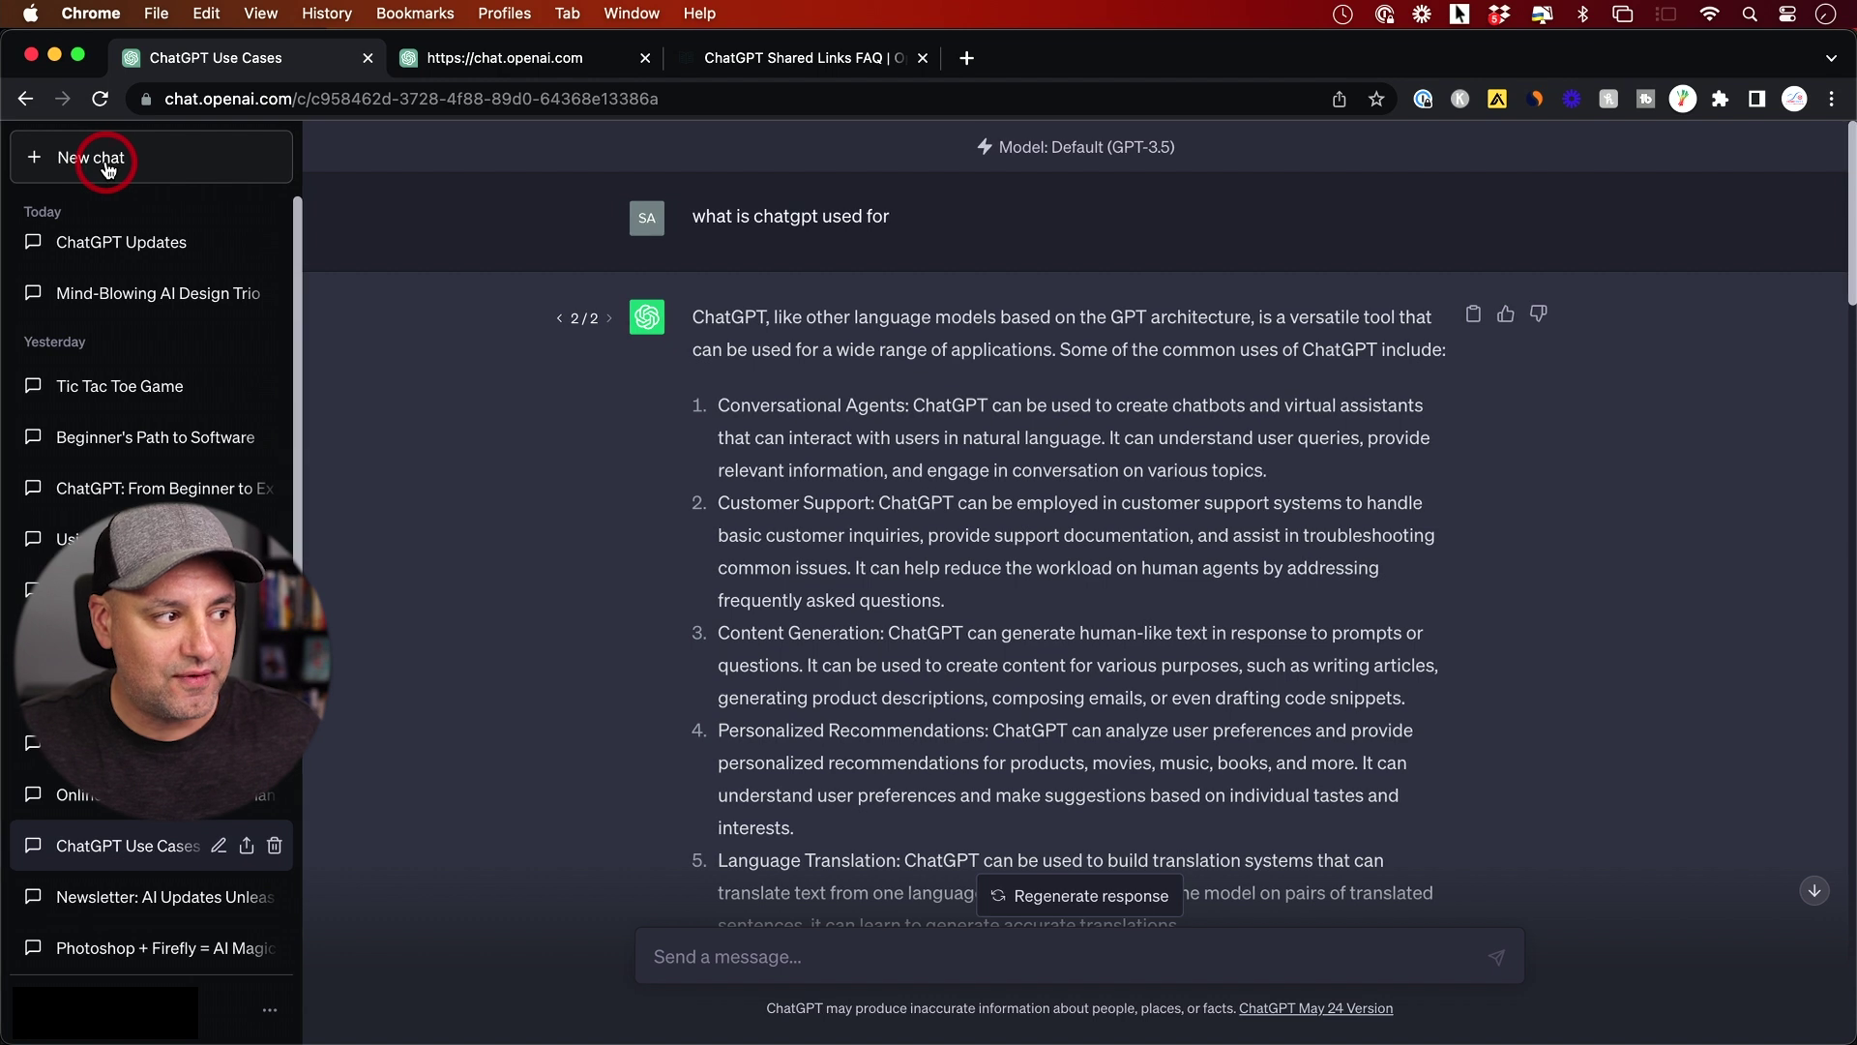
left_click(115, 170)
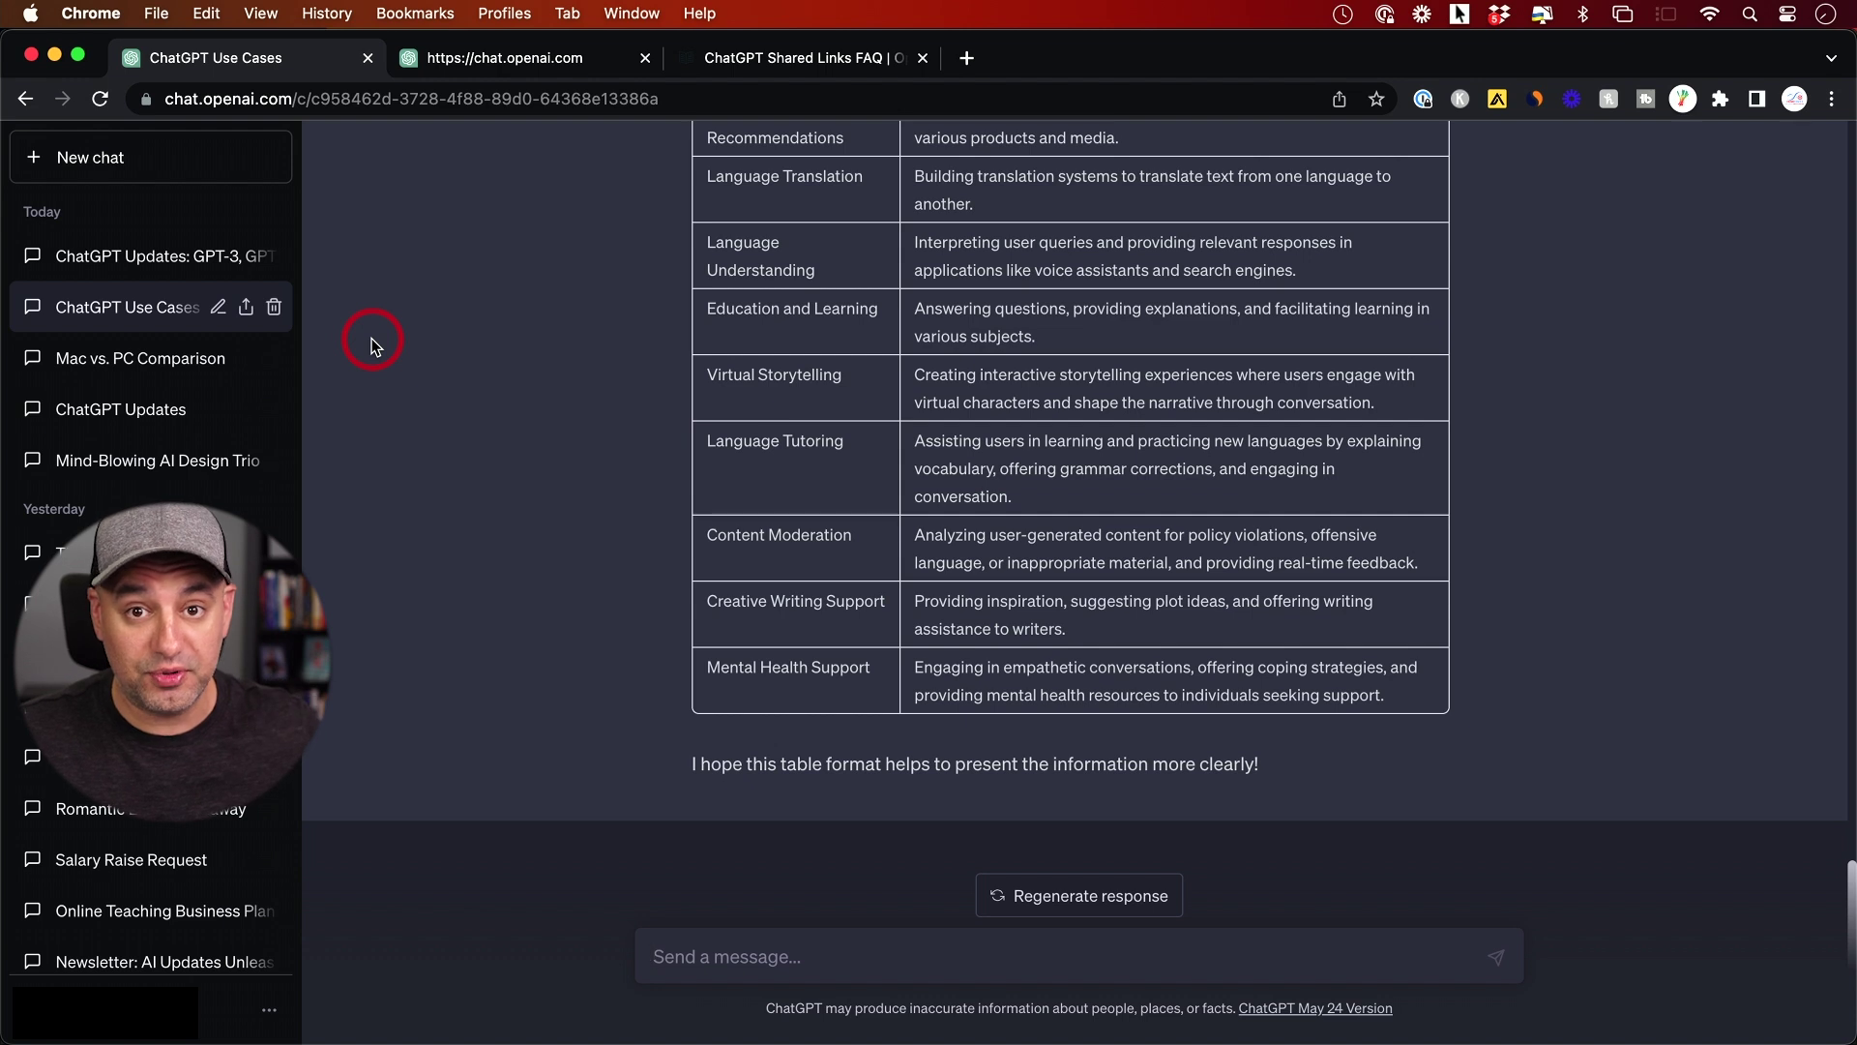
Open the share-link preview for ChatGPT Use Cases, scroll to the final table, and start editing its title
left_click(246, 309)
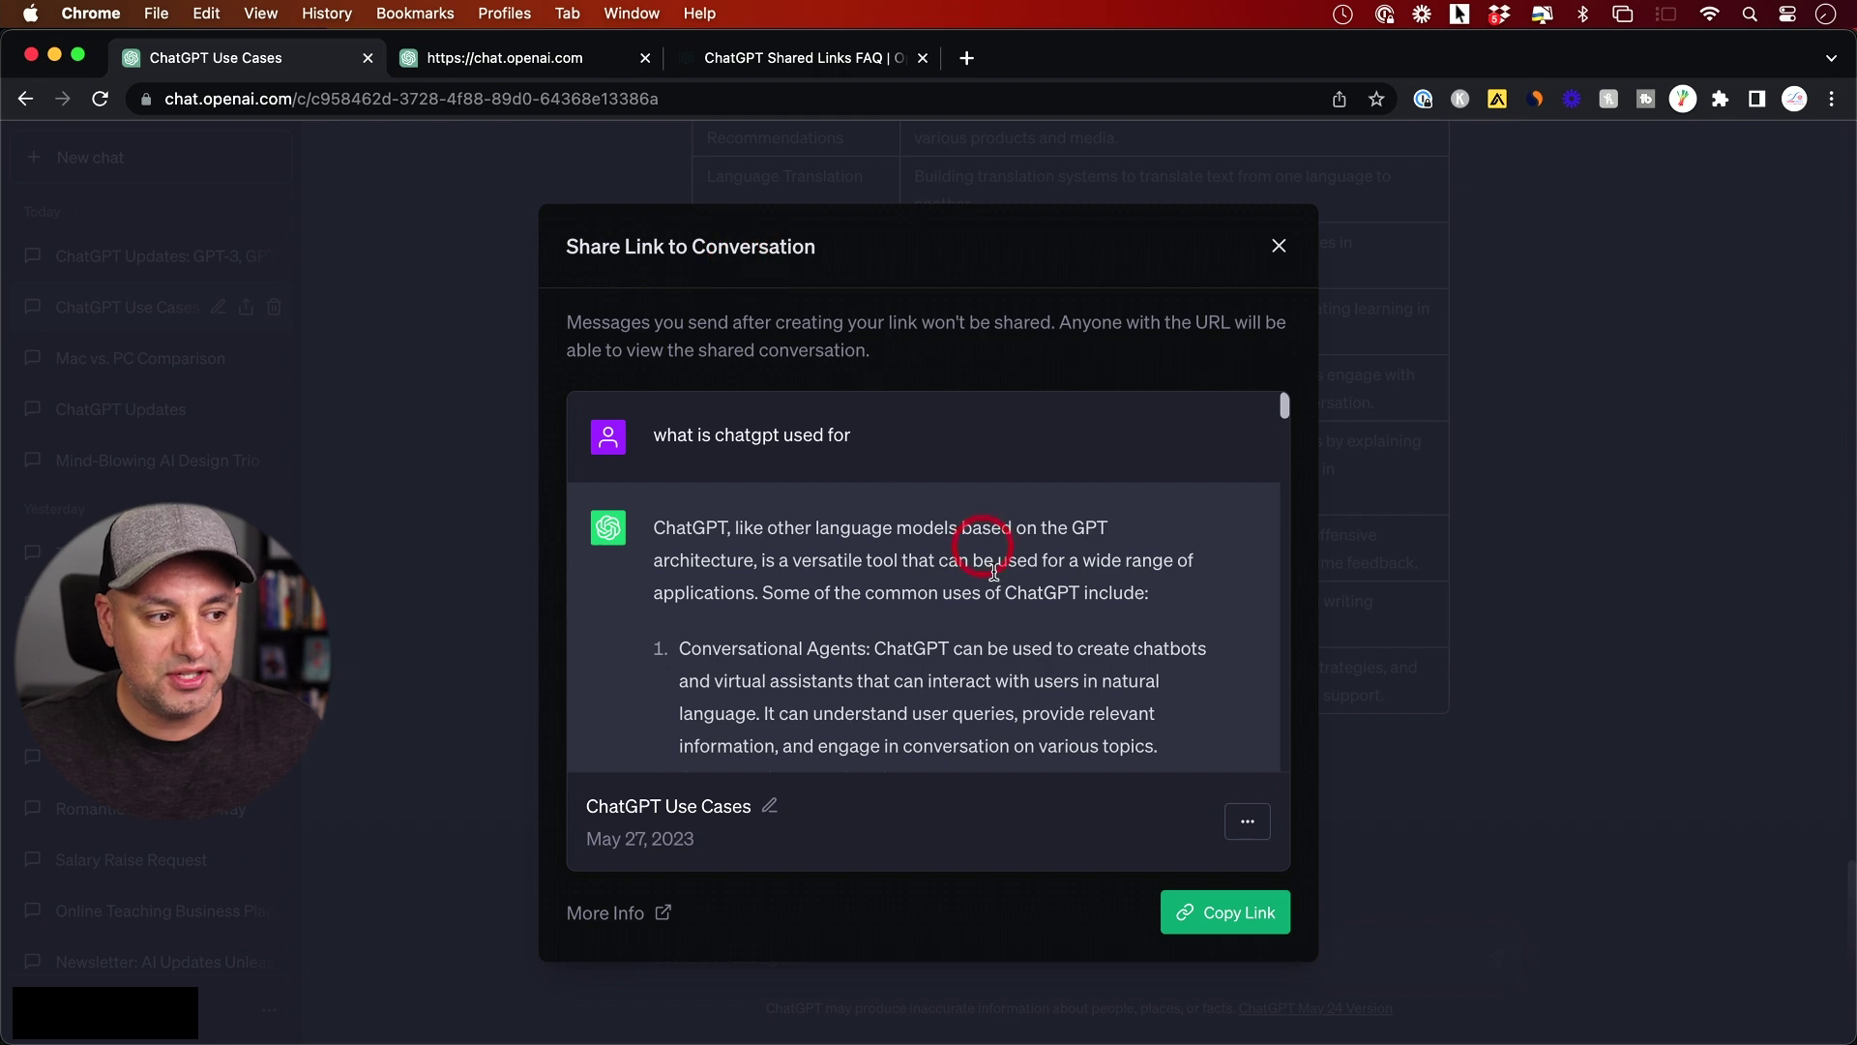
scroll(999, 577, "down", 1)
scroll(999, 578, "down", 10)
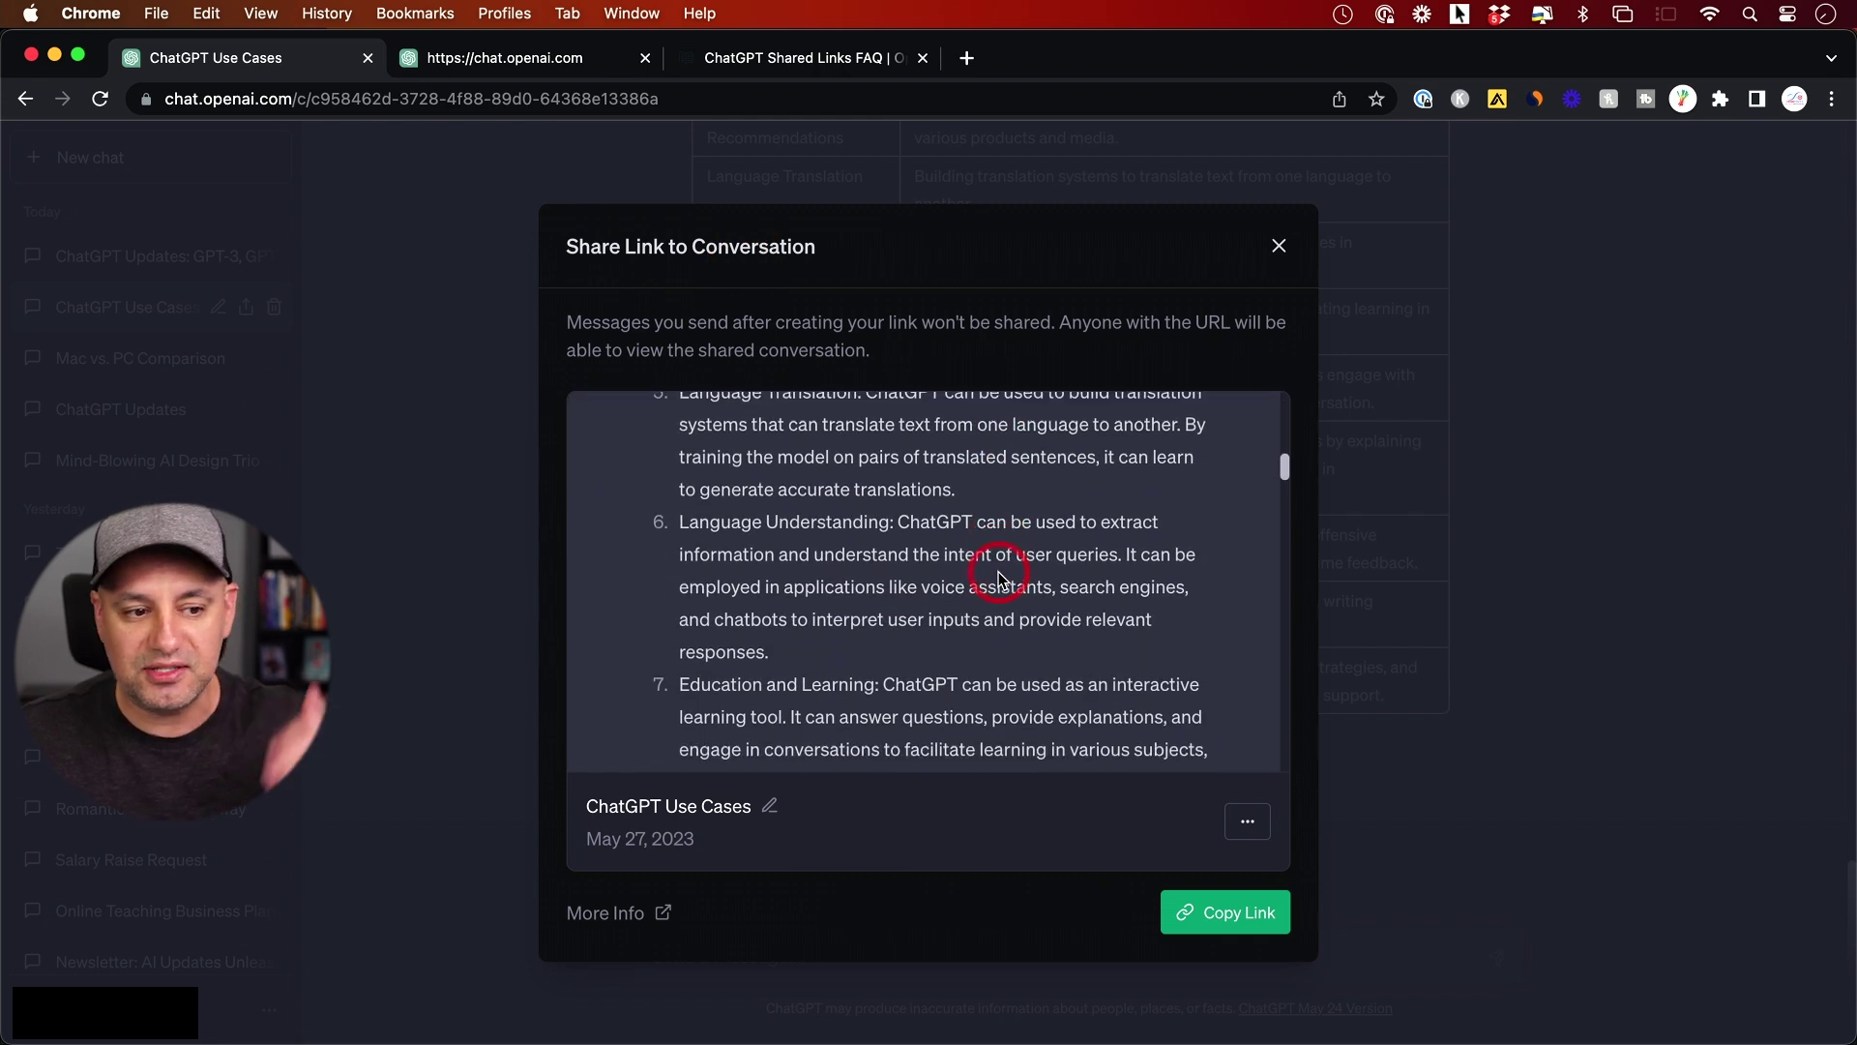
scroll(999, 573, "down", 15)
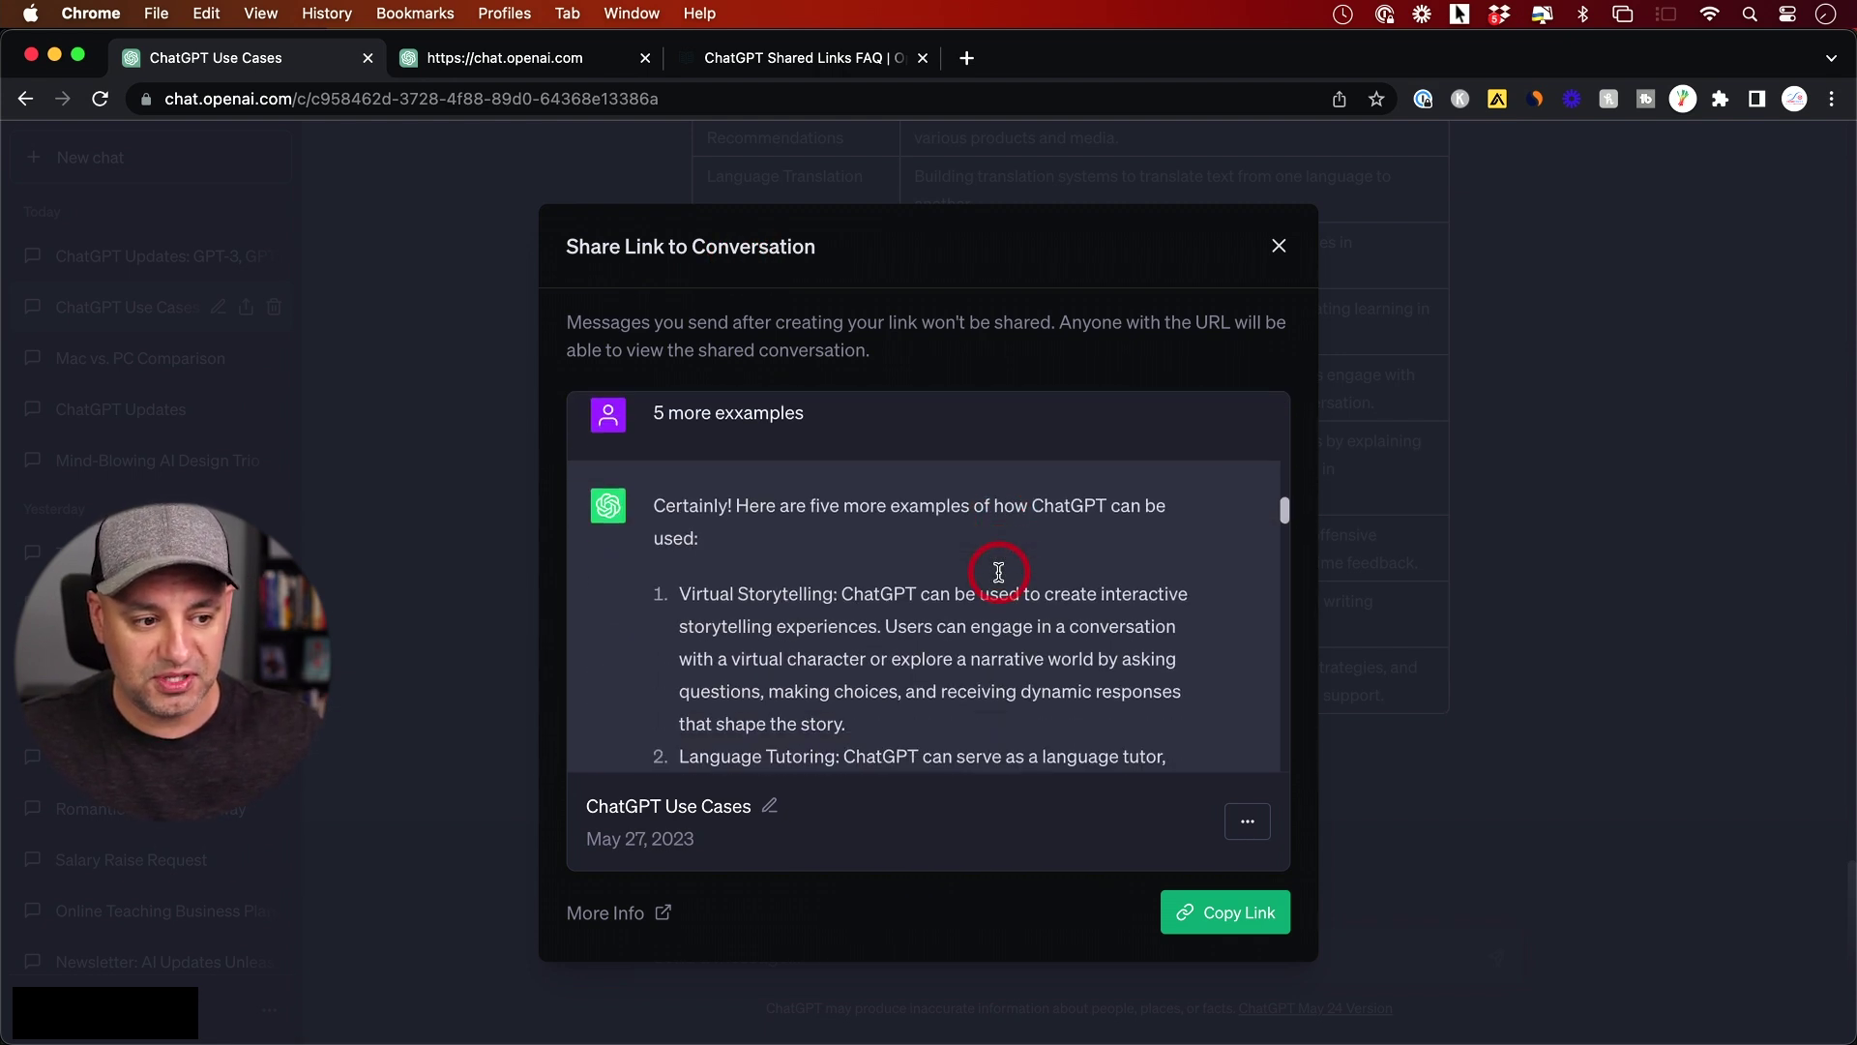
scroll(1000, 573, "down", 15)
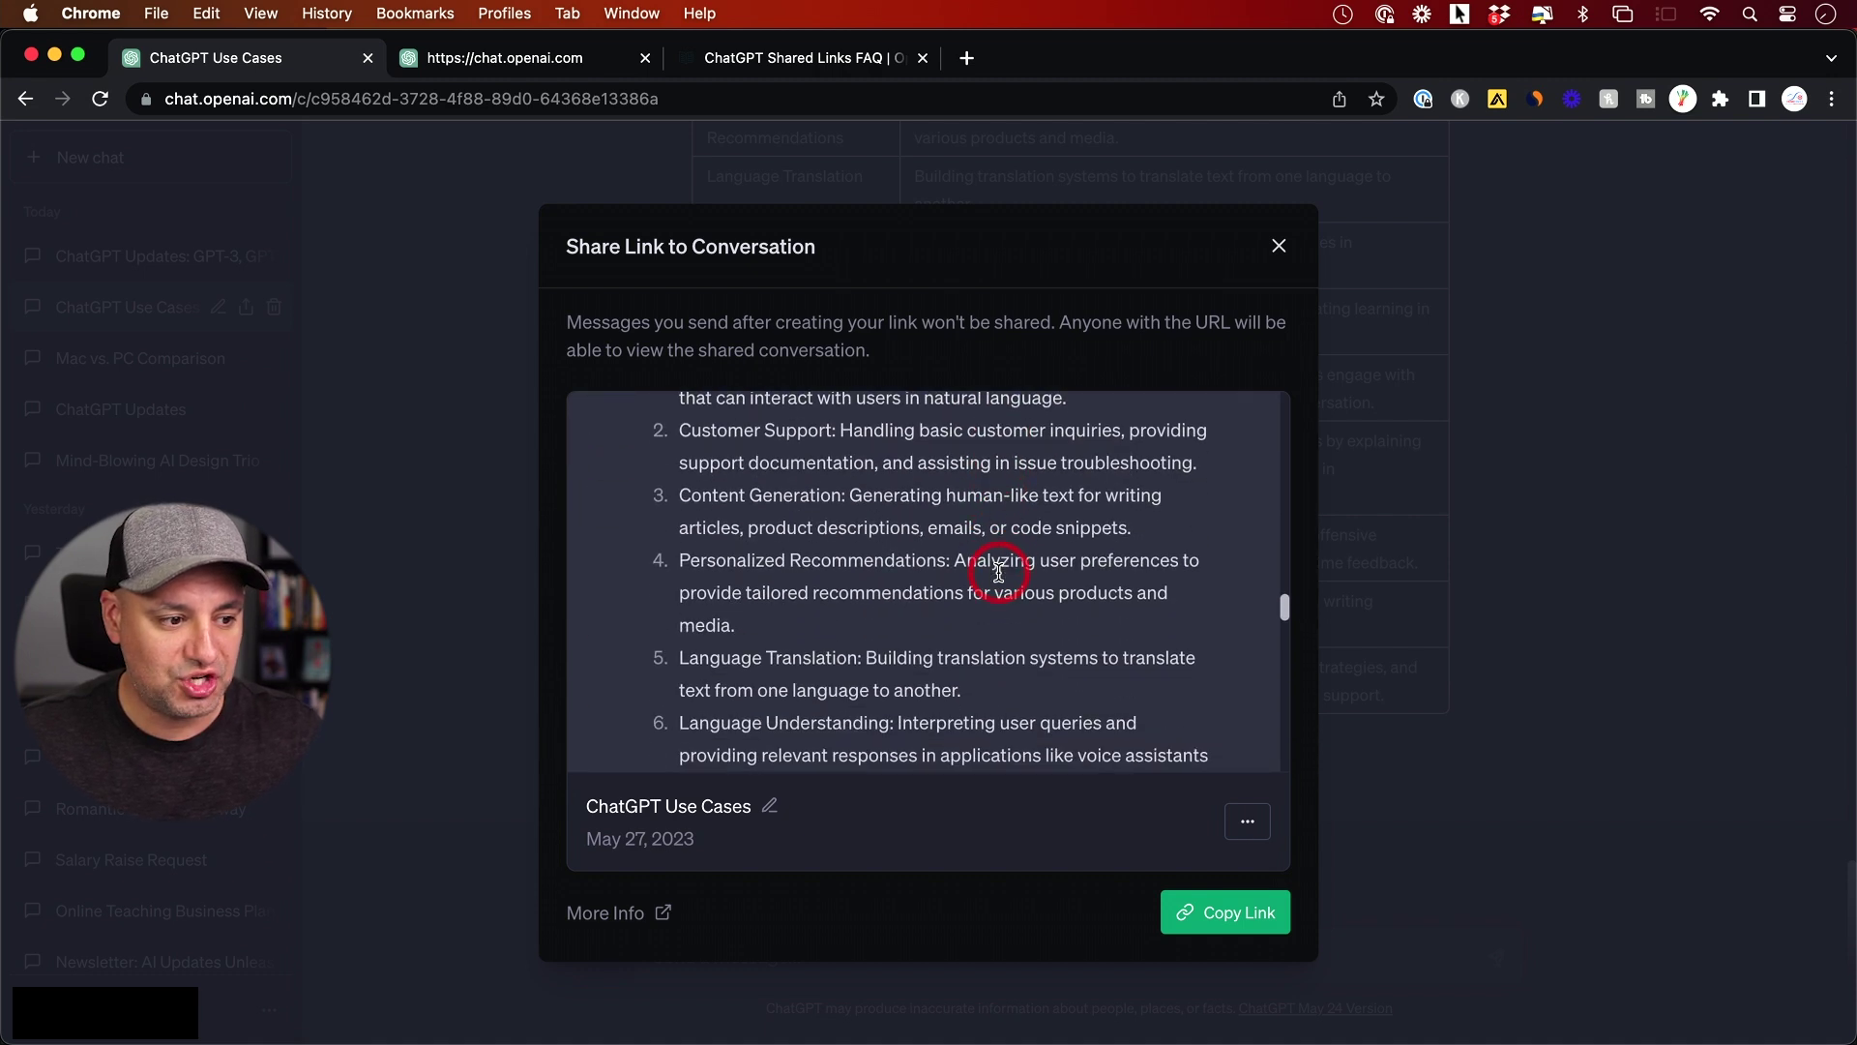
scroll(999, 578, "down", 15)
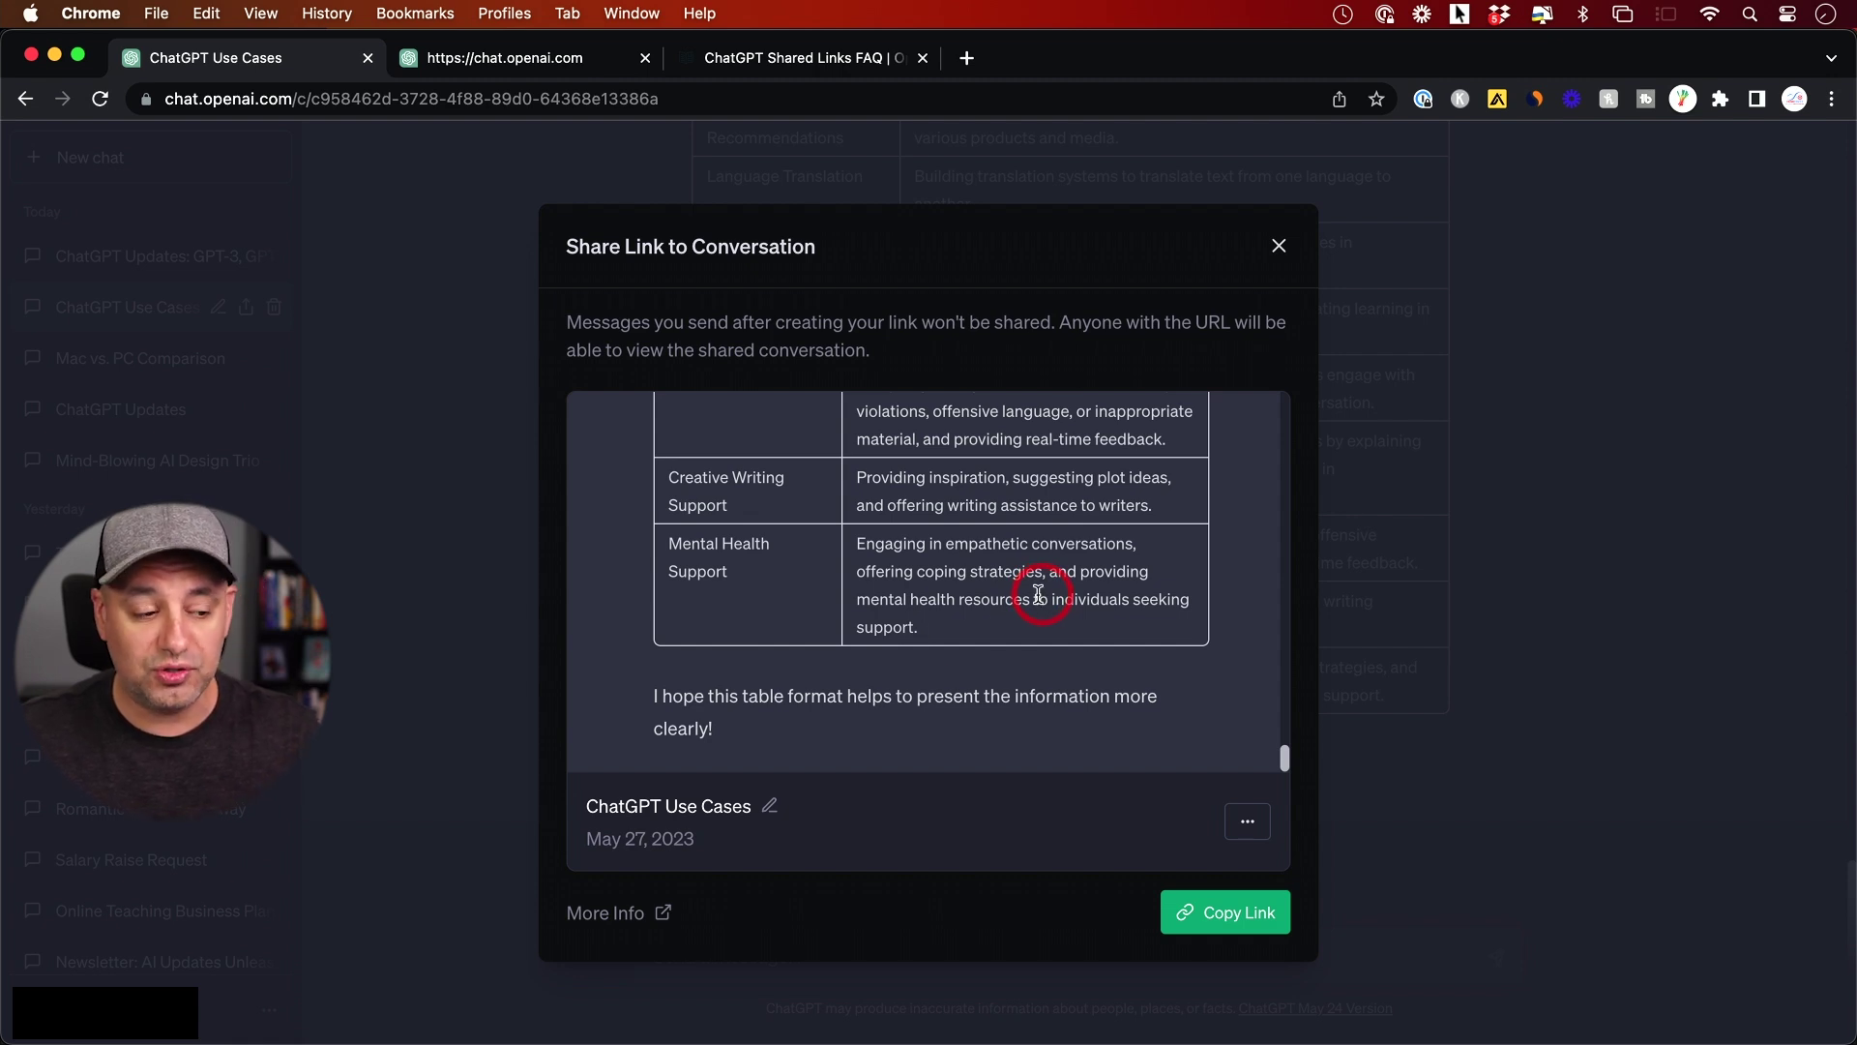
left_click(769, 806)
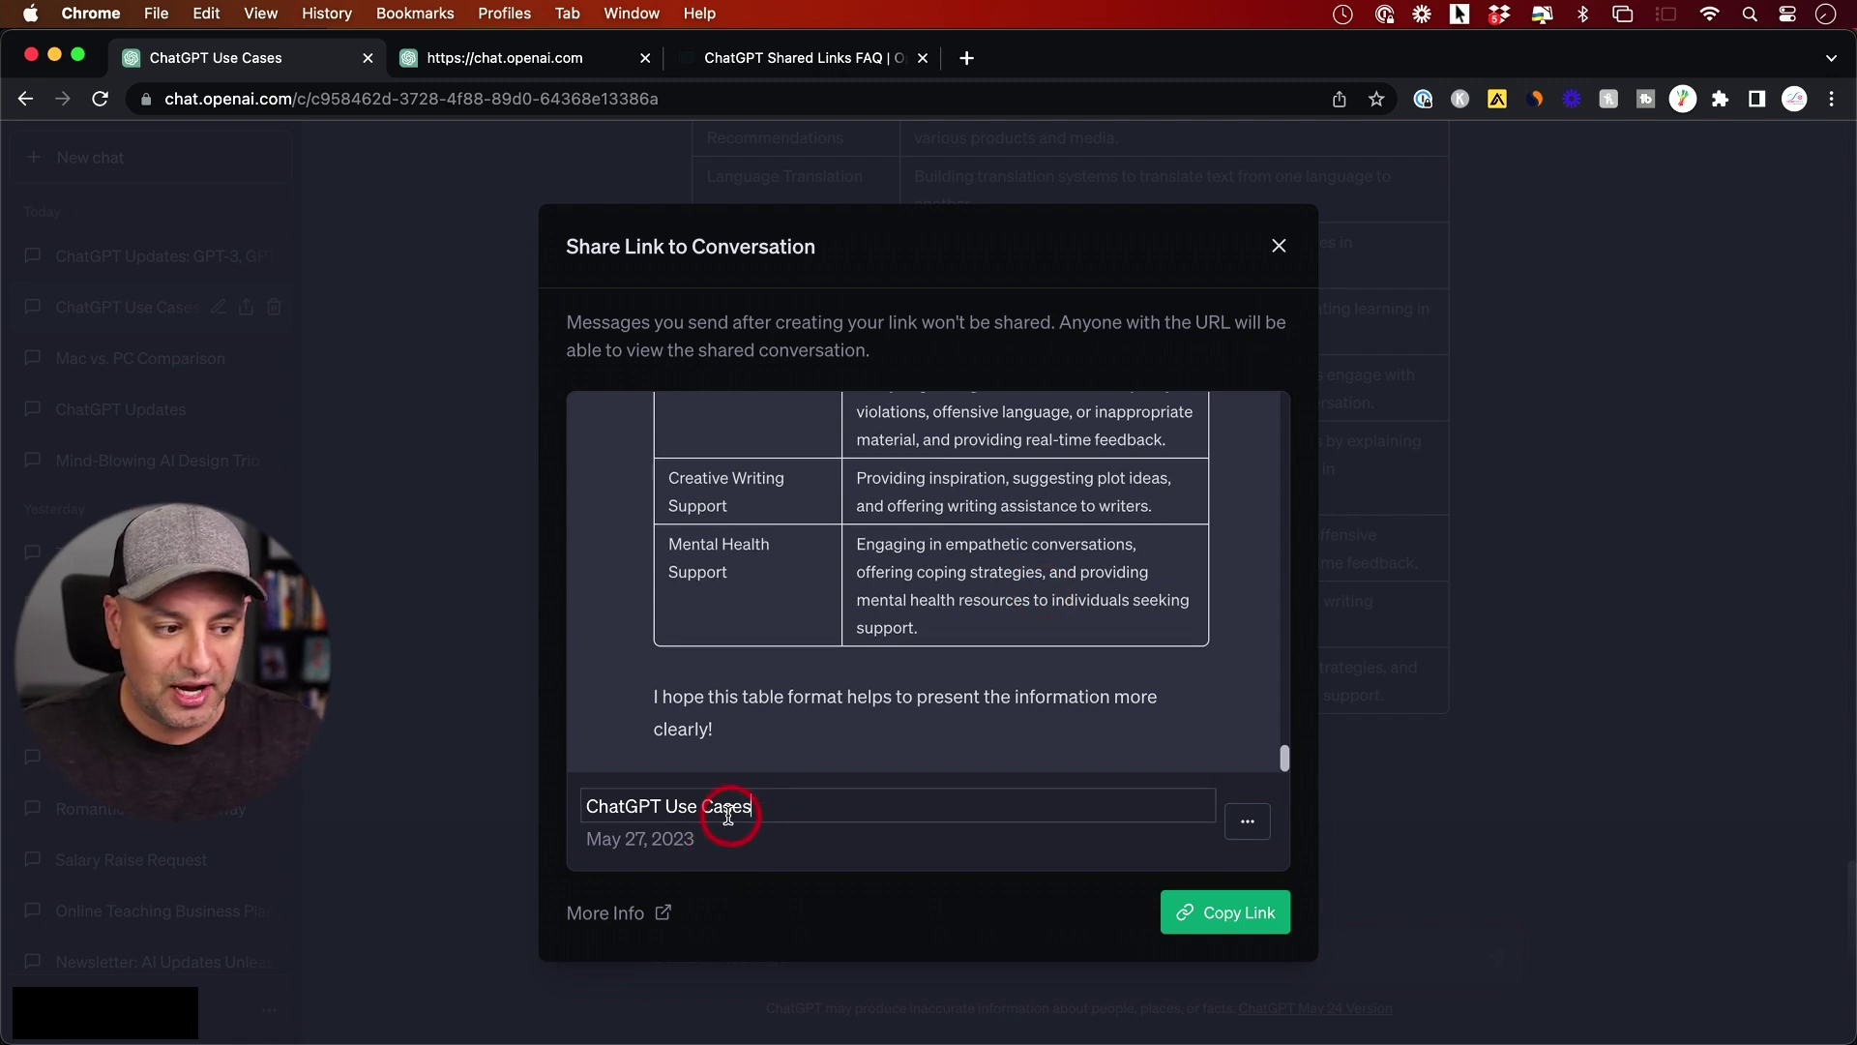
Keep the title unchanged, briefly share your name, then set the link back to anonymous
left_click(839, 846)
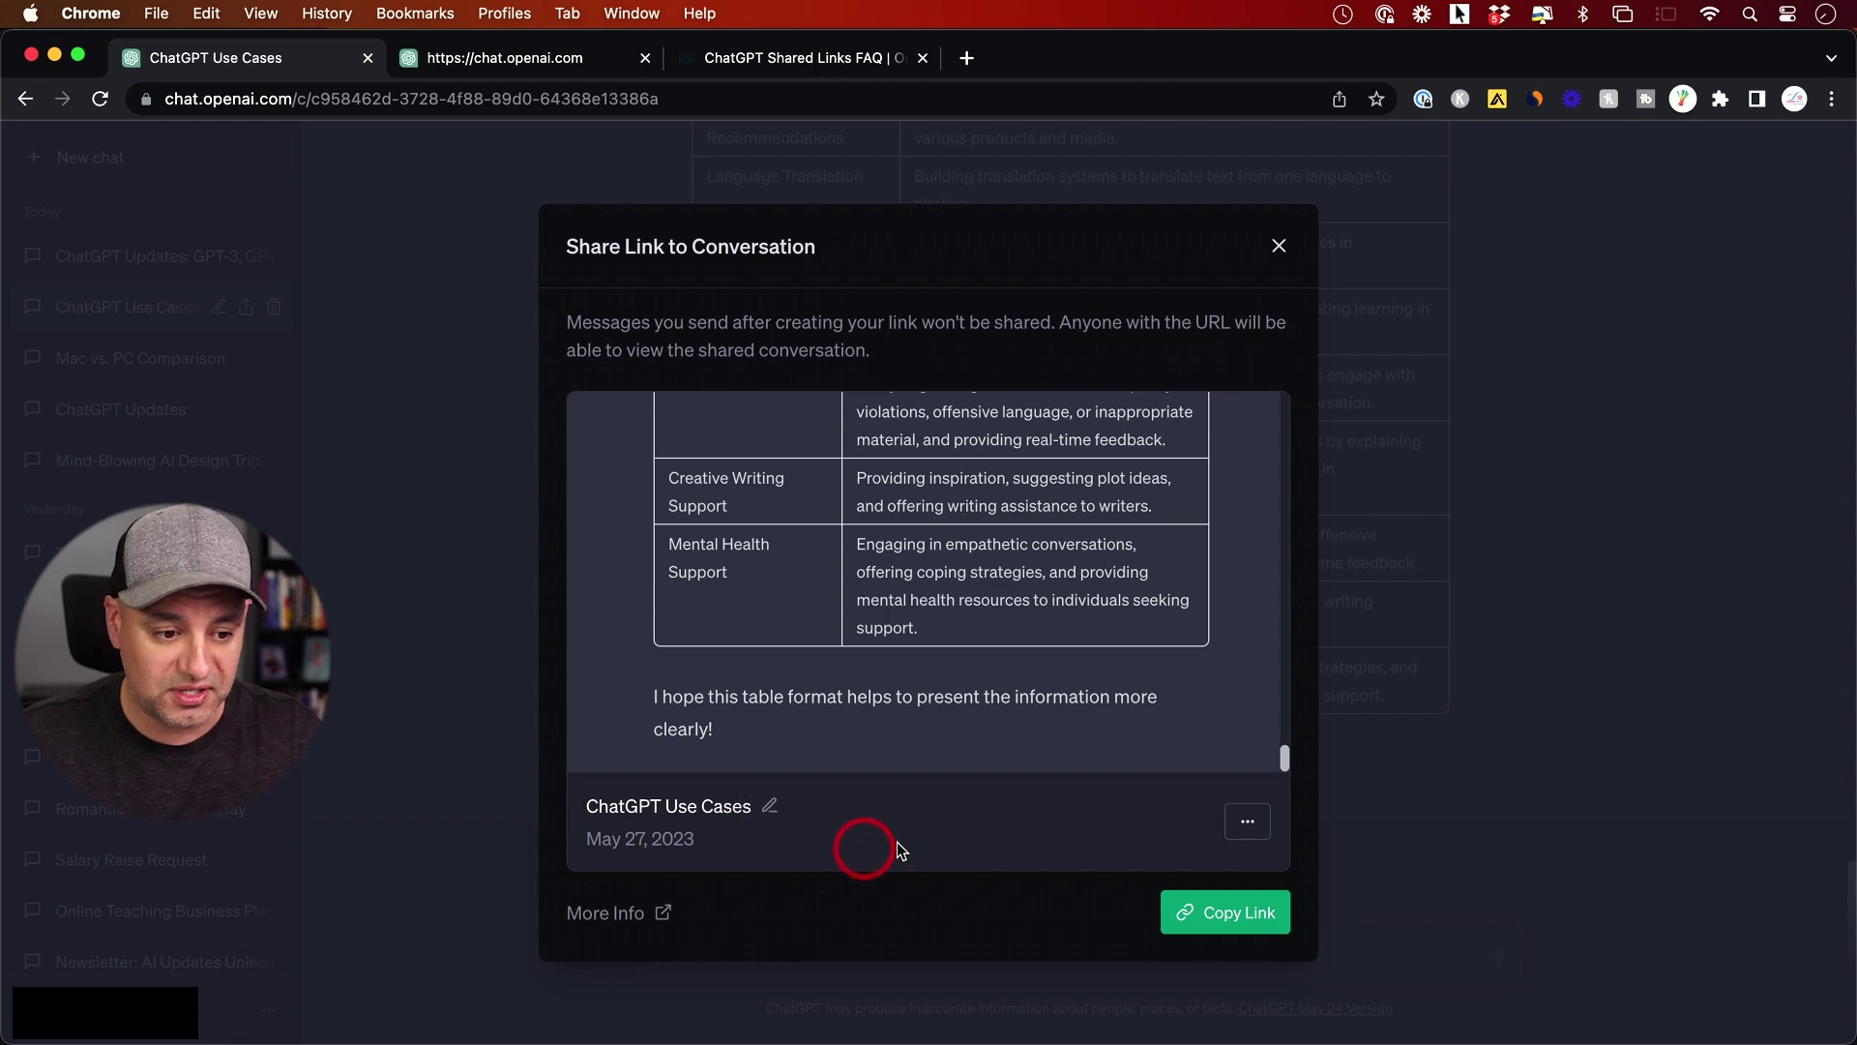
left_click(1248, 833)
left_click(1195, 780)
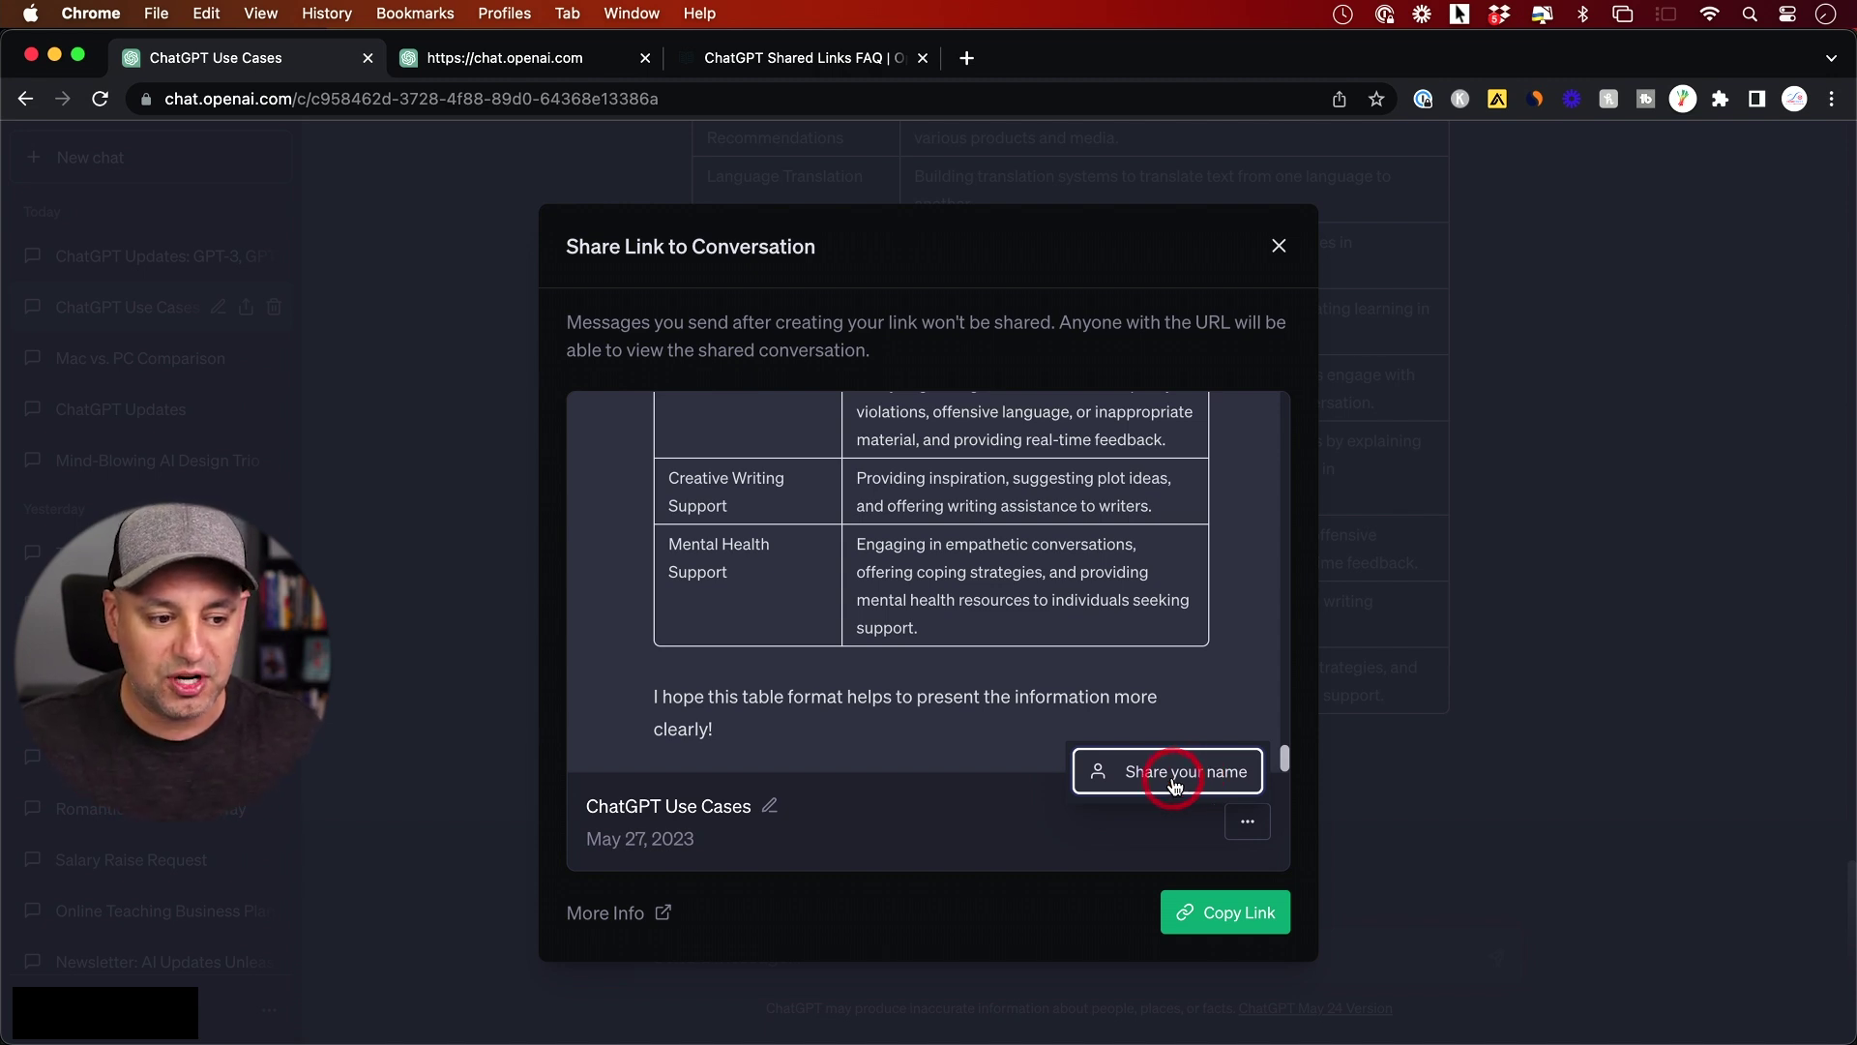
left_click(1173, 779)
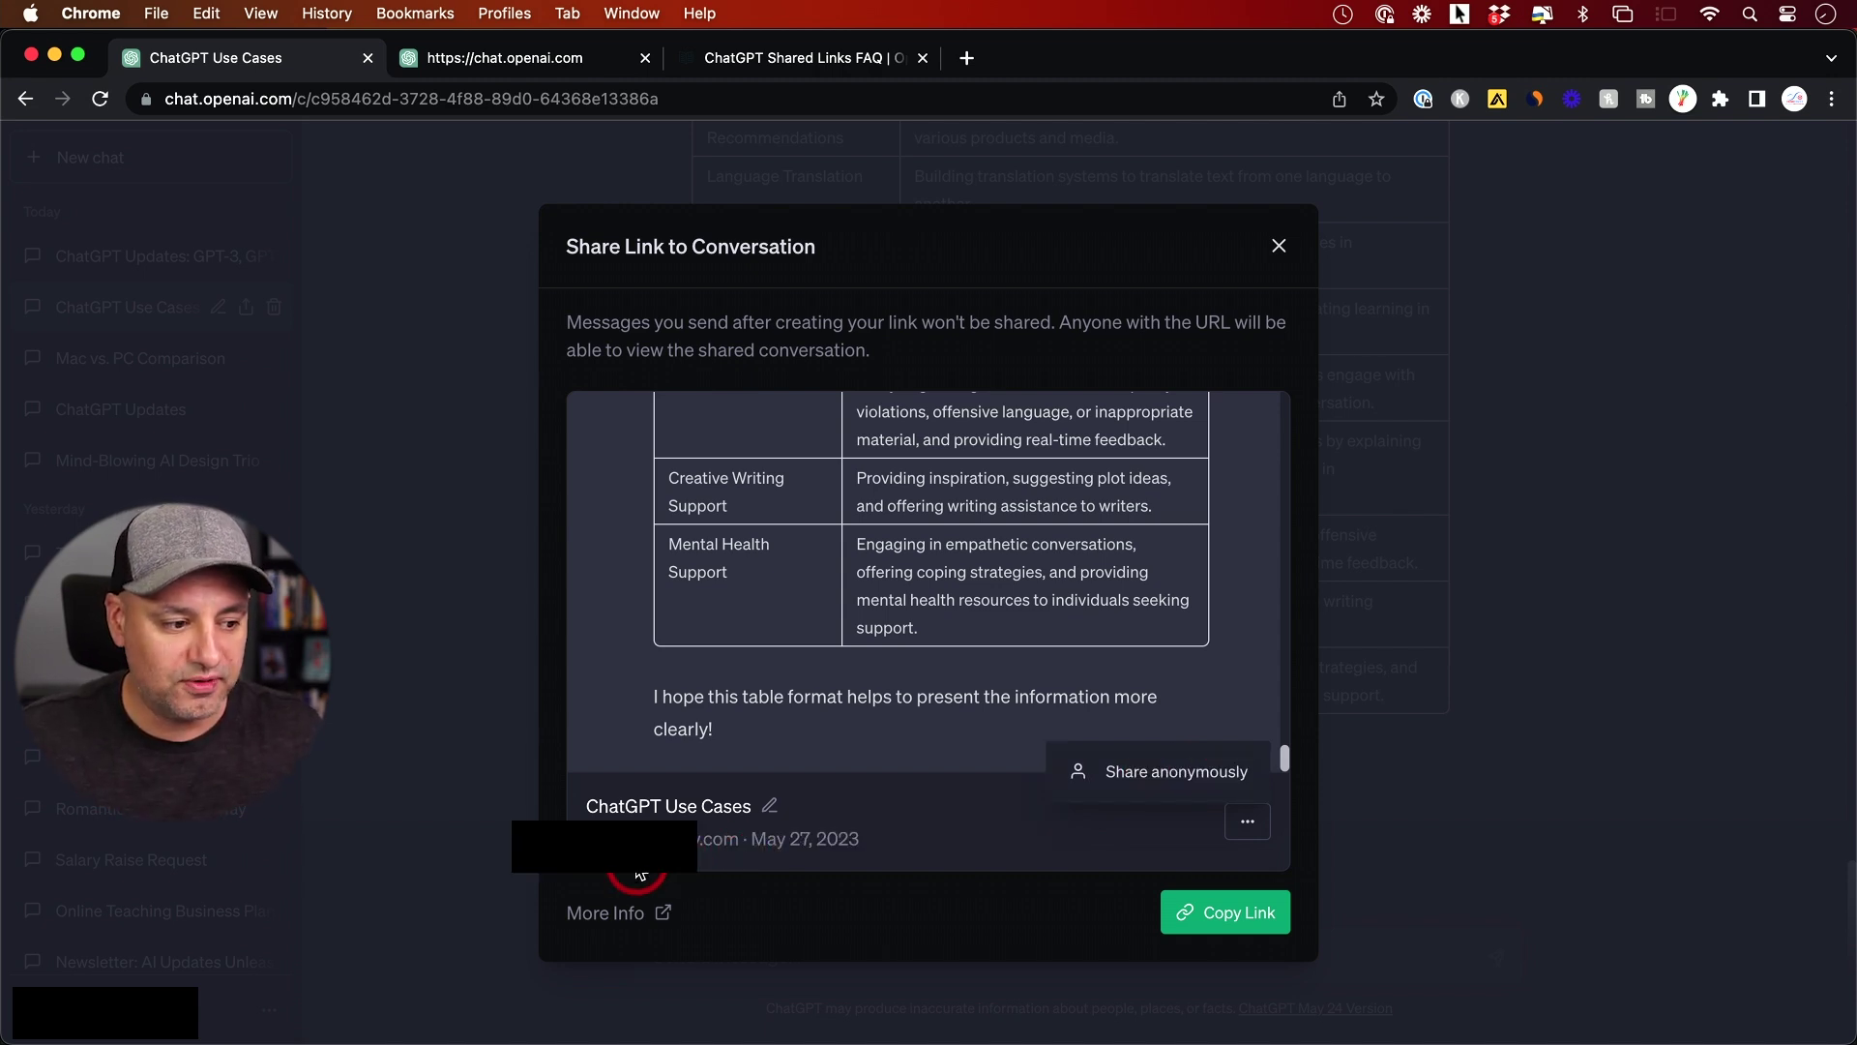
left_click(1207, 781)
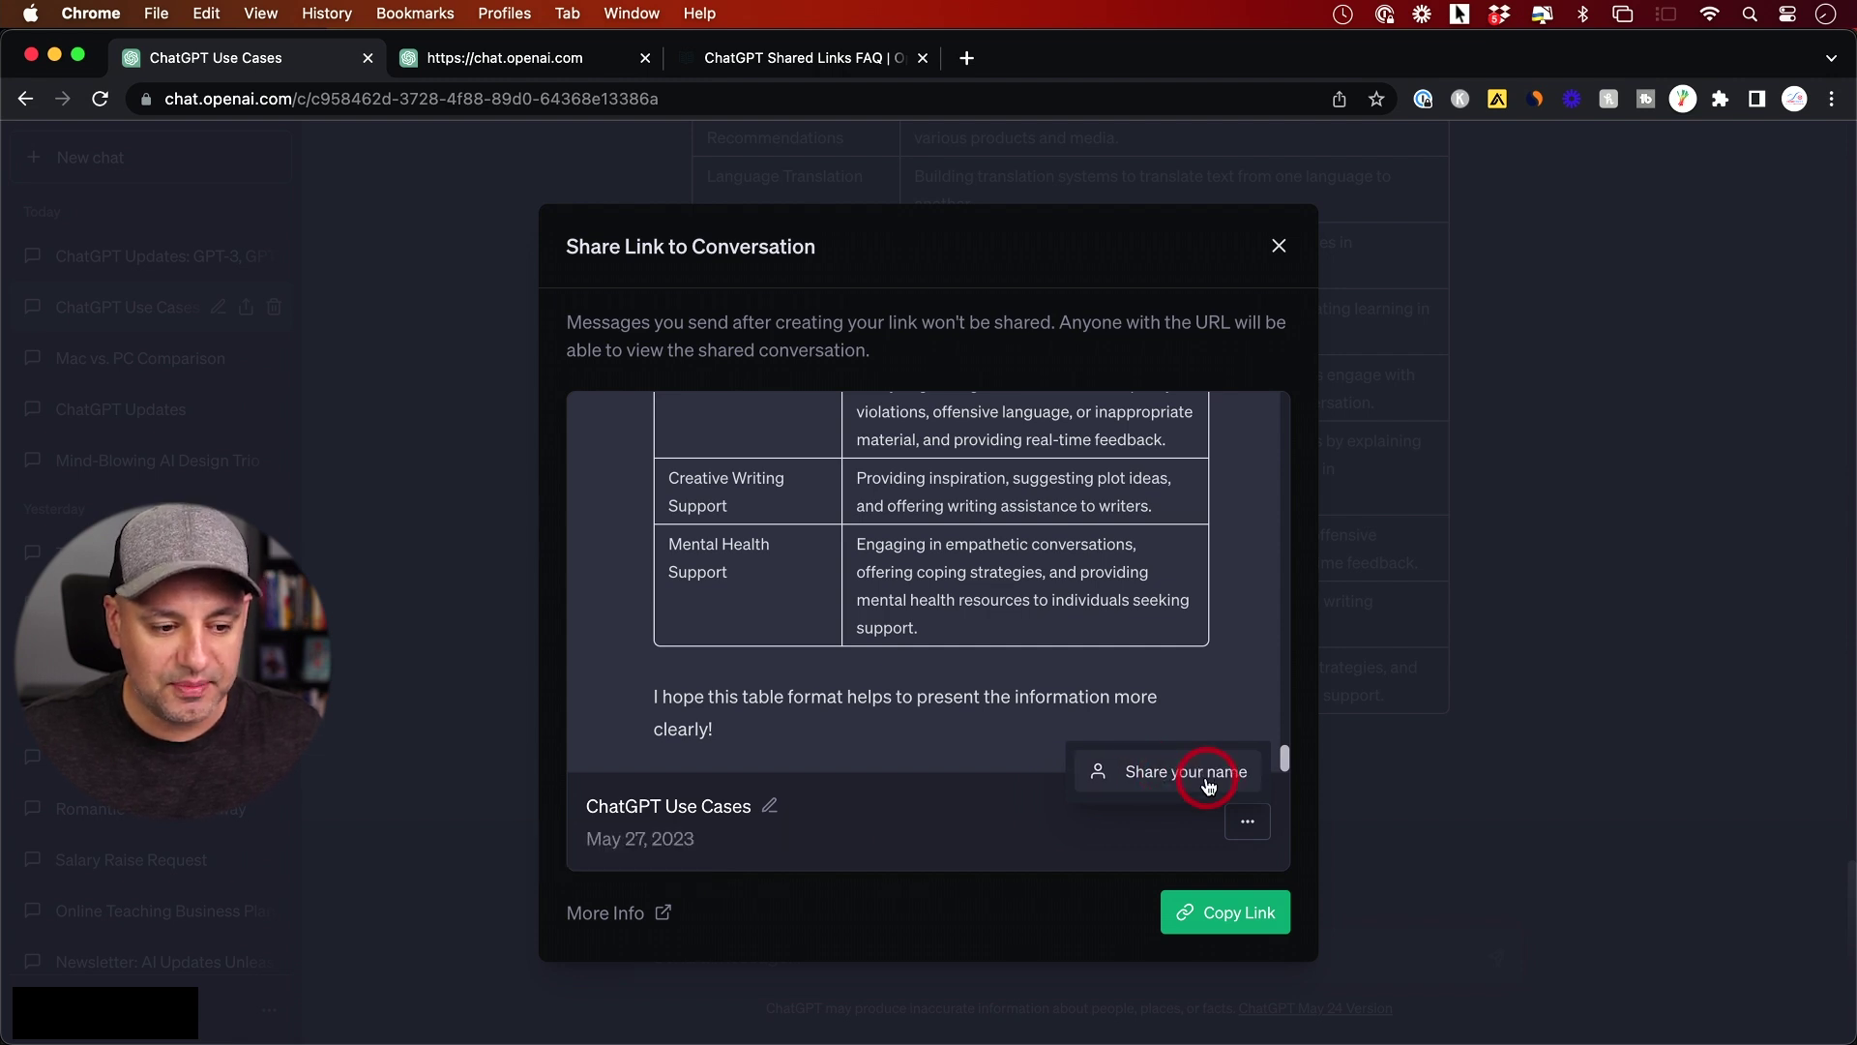
left_click(1235, 916)
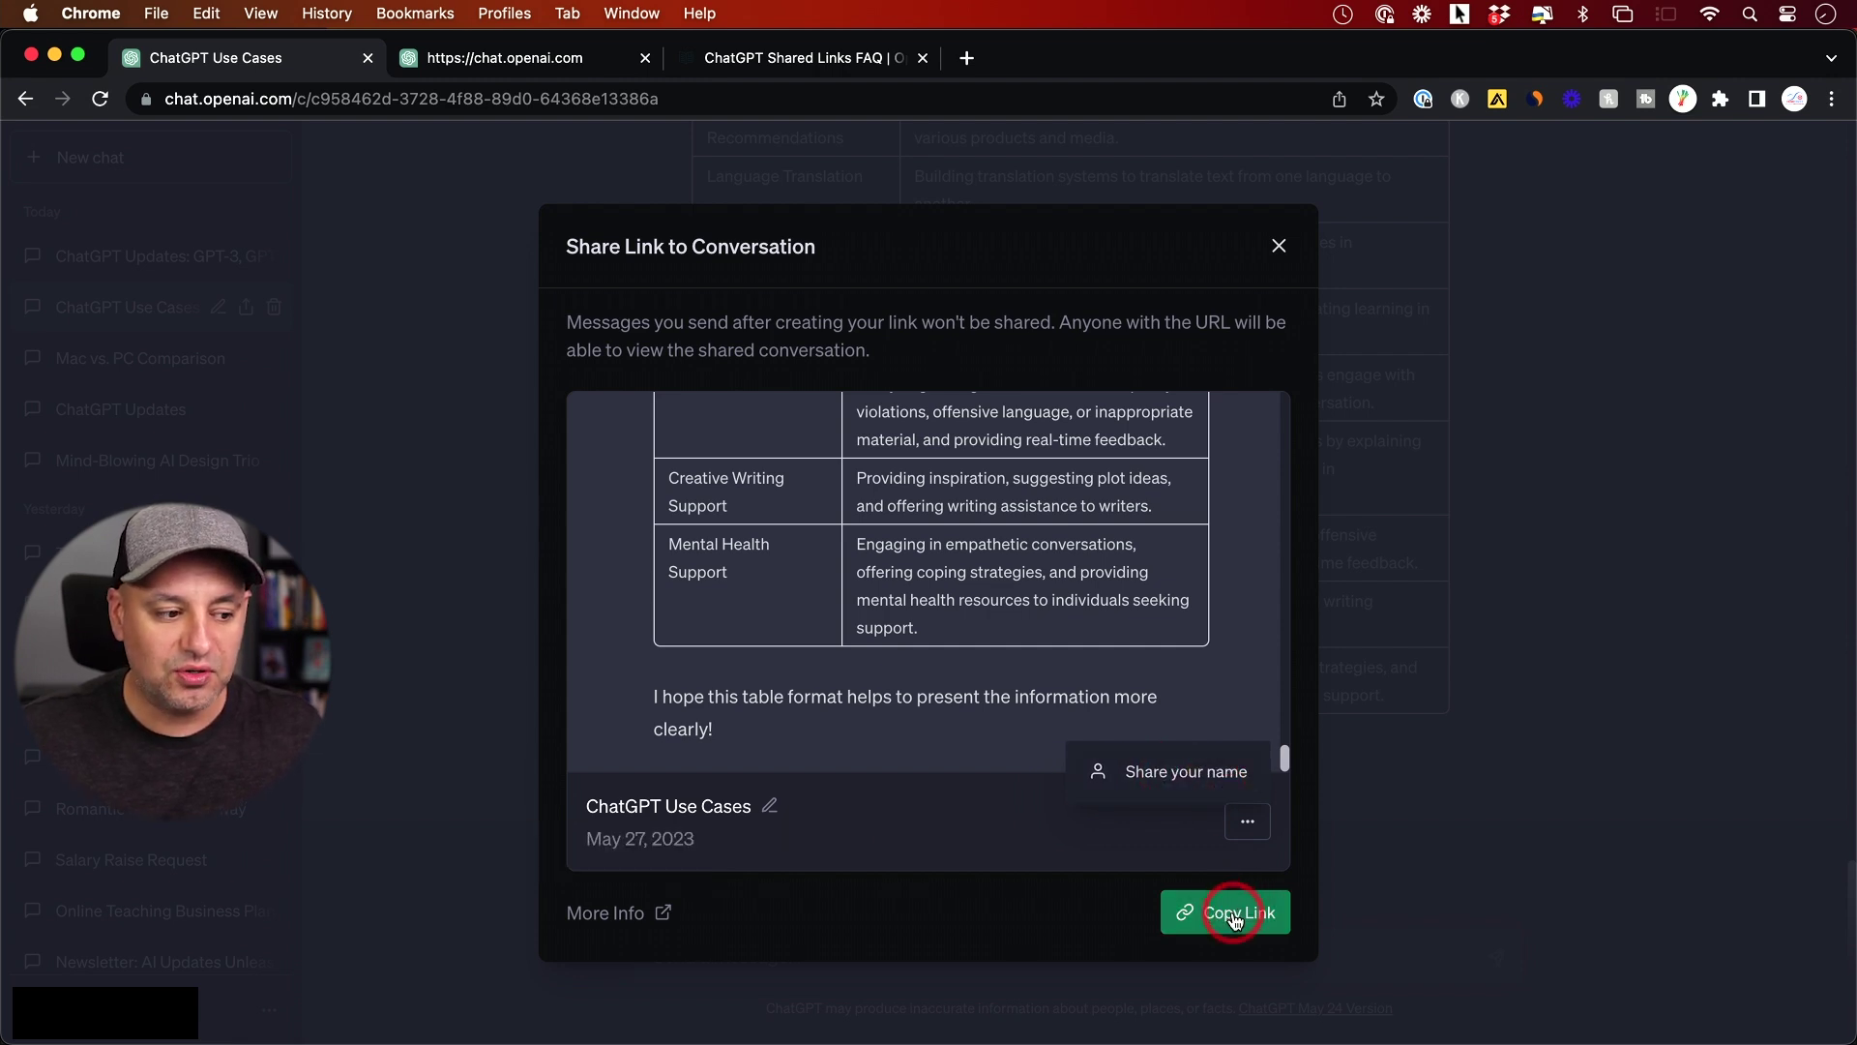
key("super+shift+n")
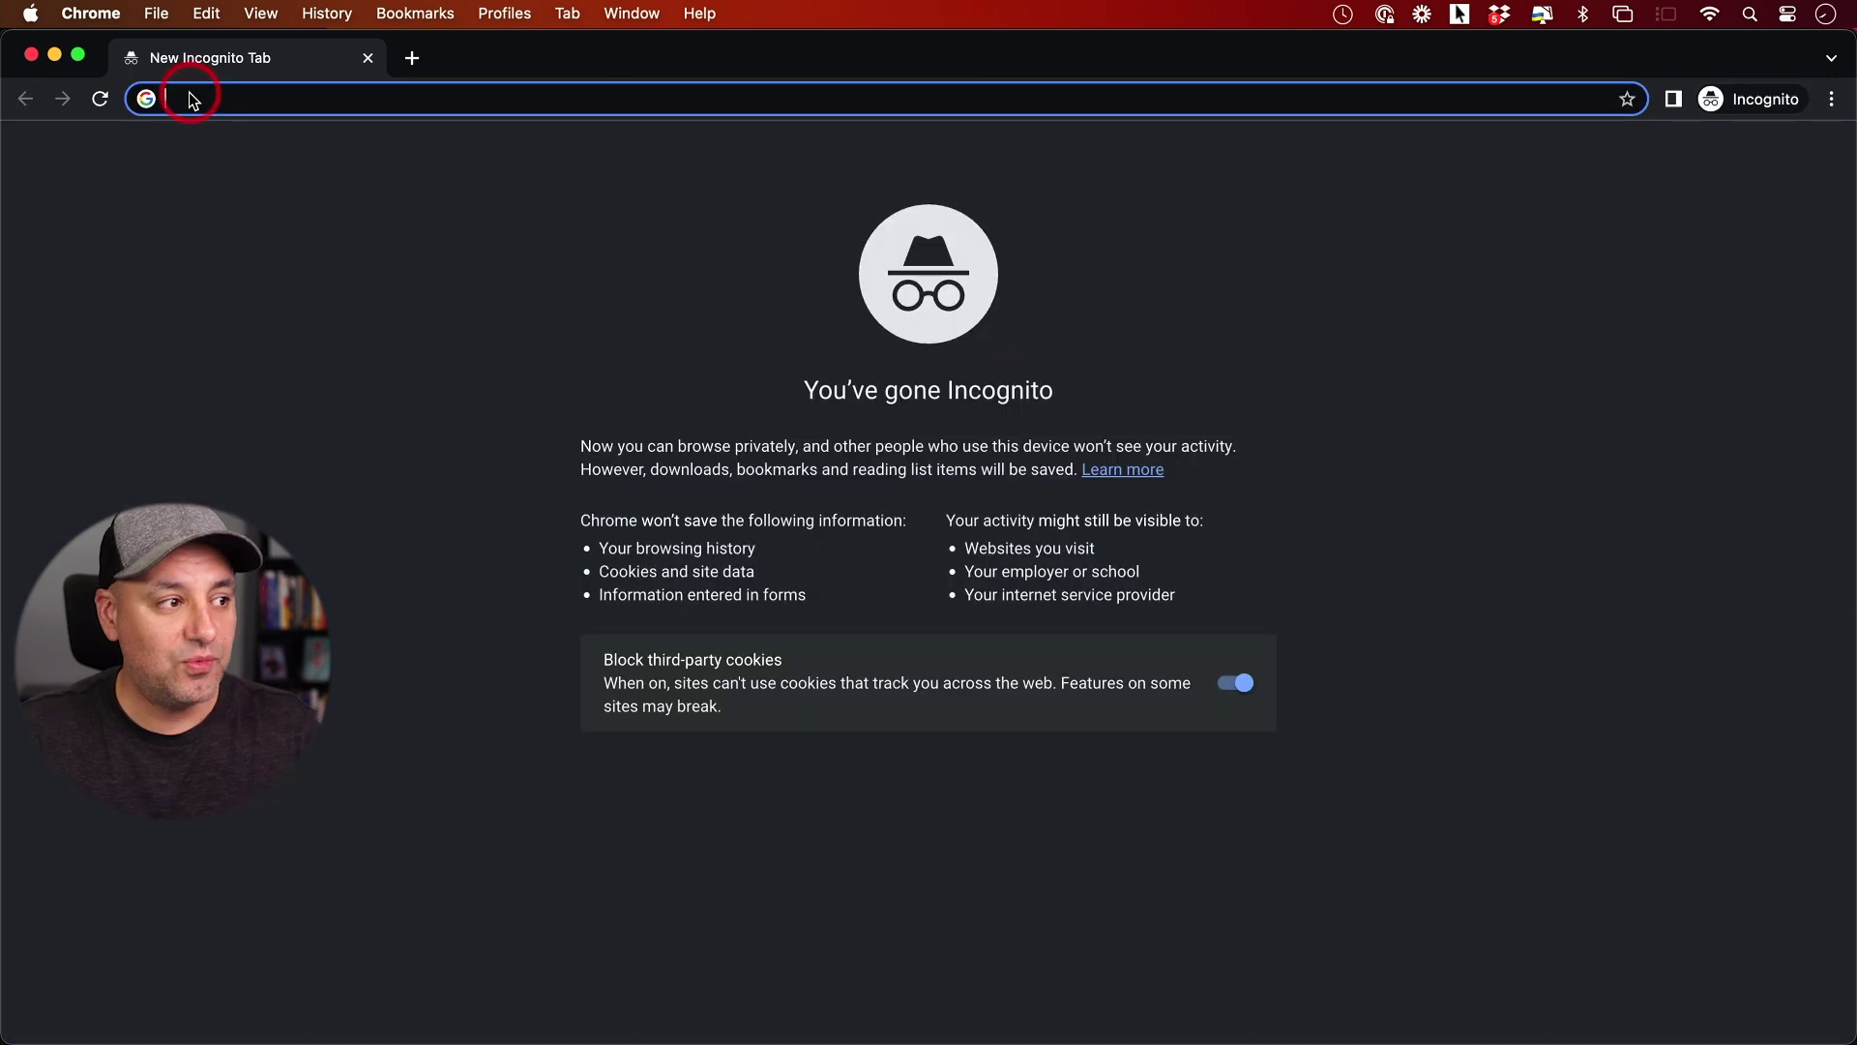
key("Return")
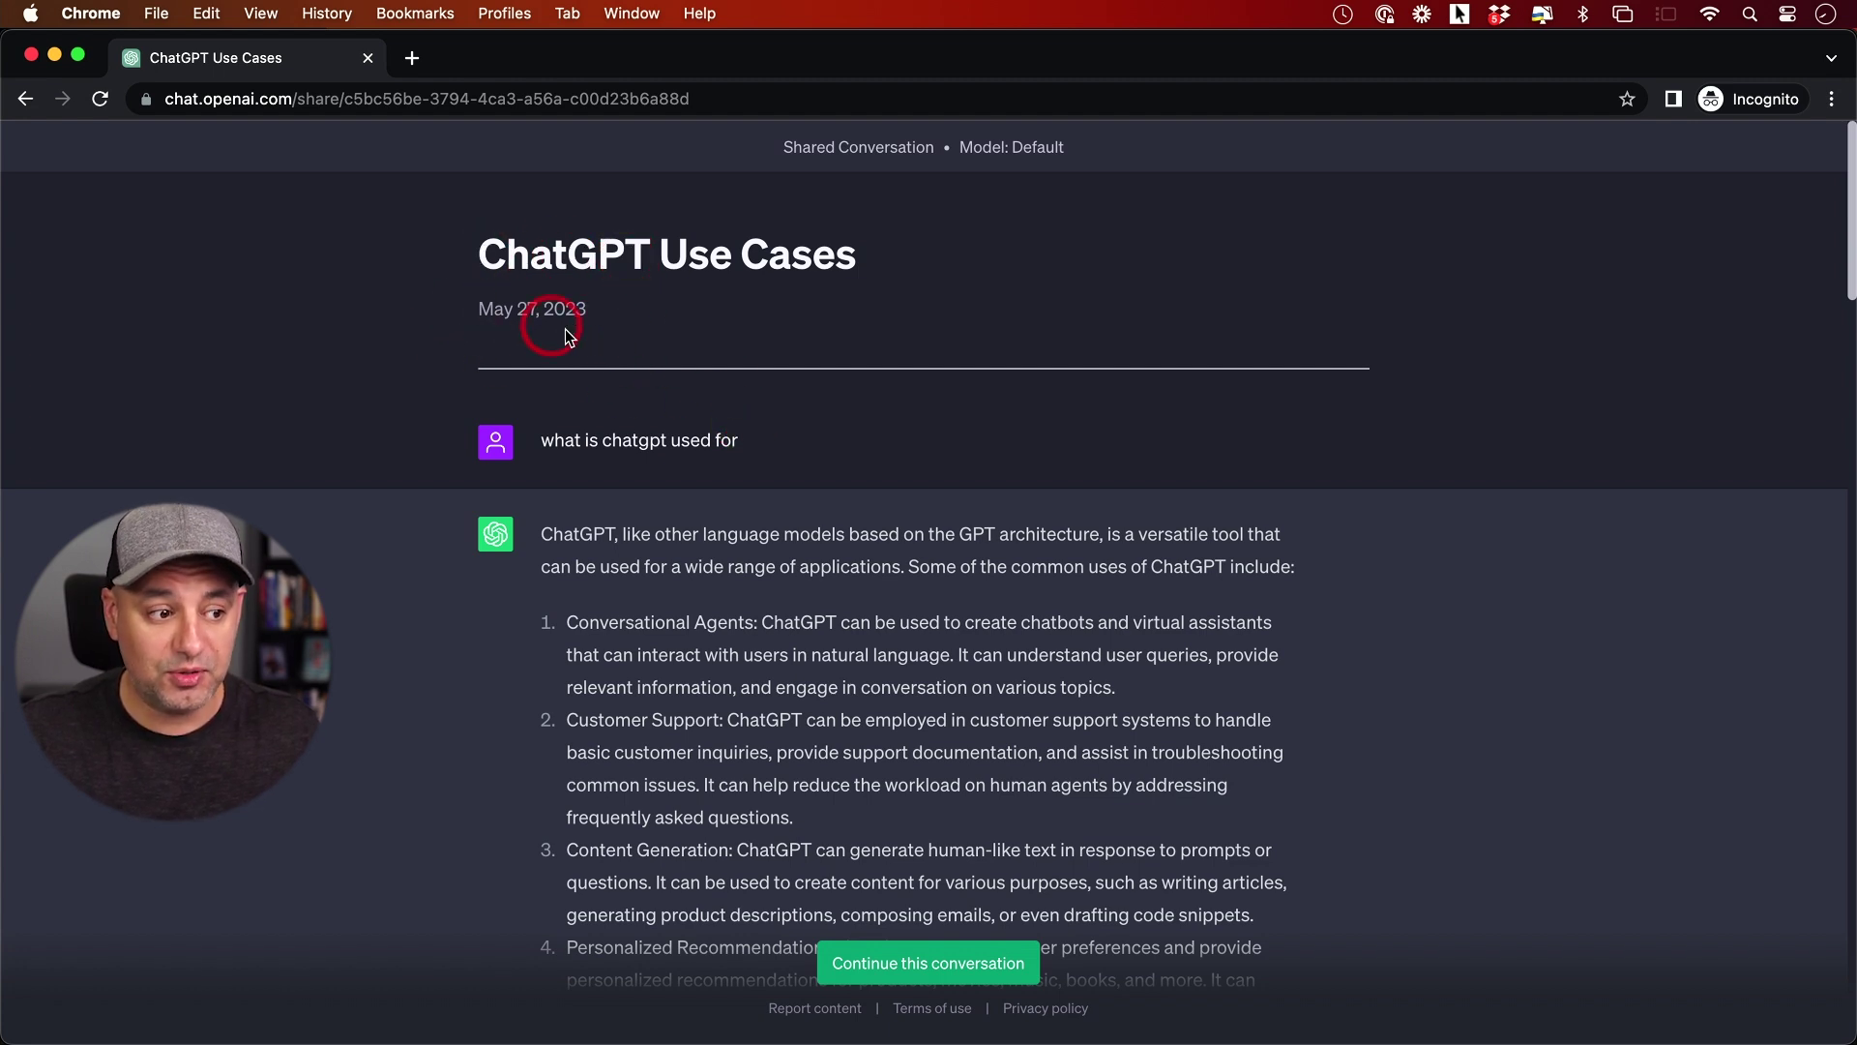
scroll(745, 387, "down", 2)
scroll(780, 391, "down", 15)
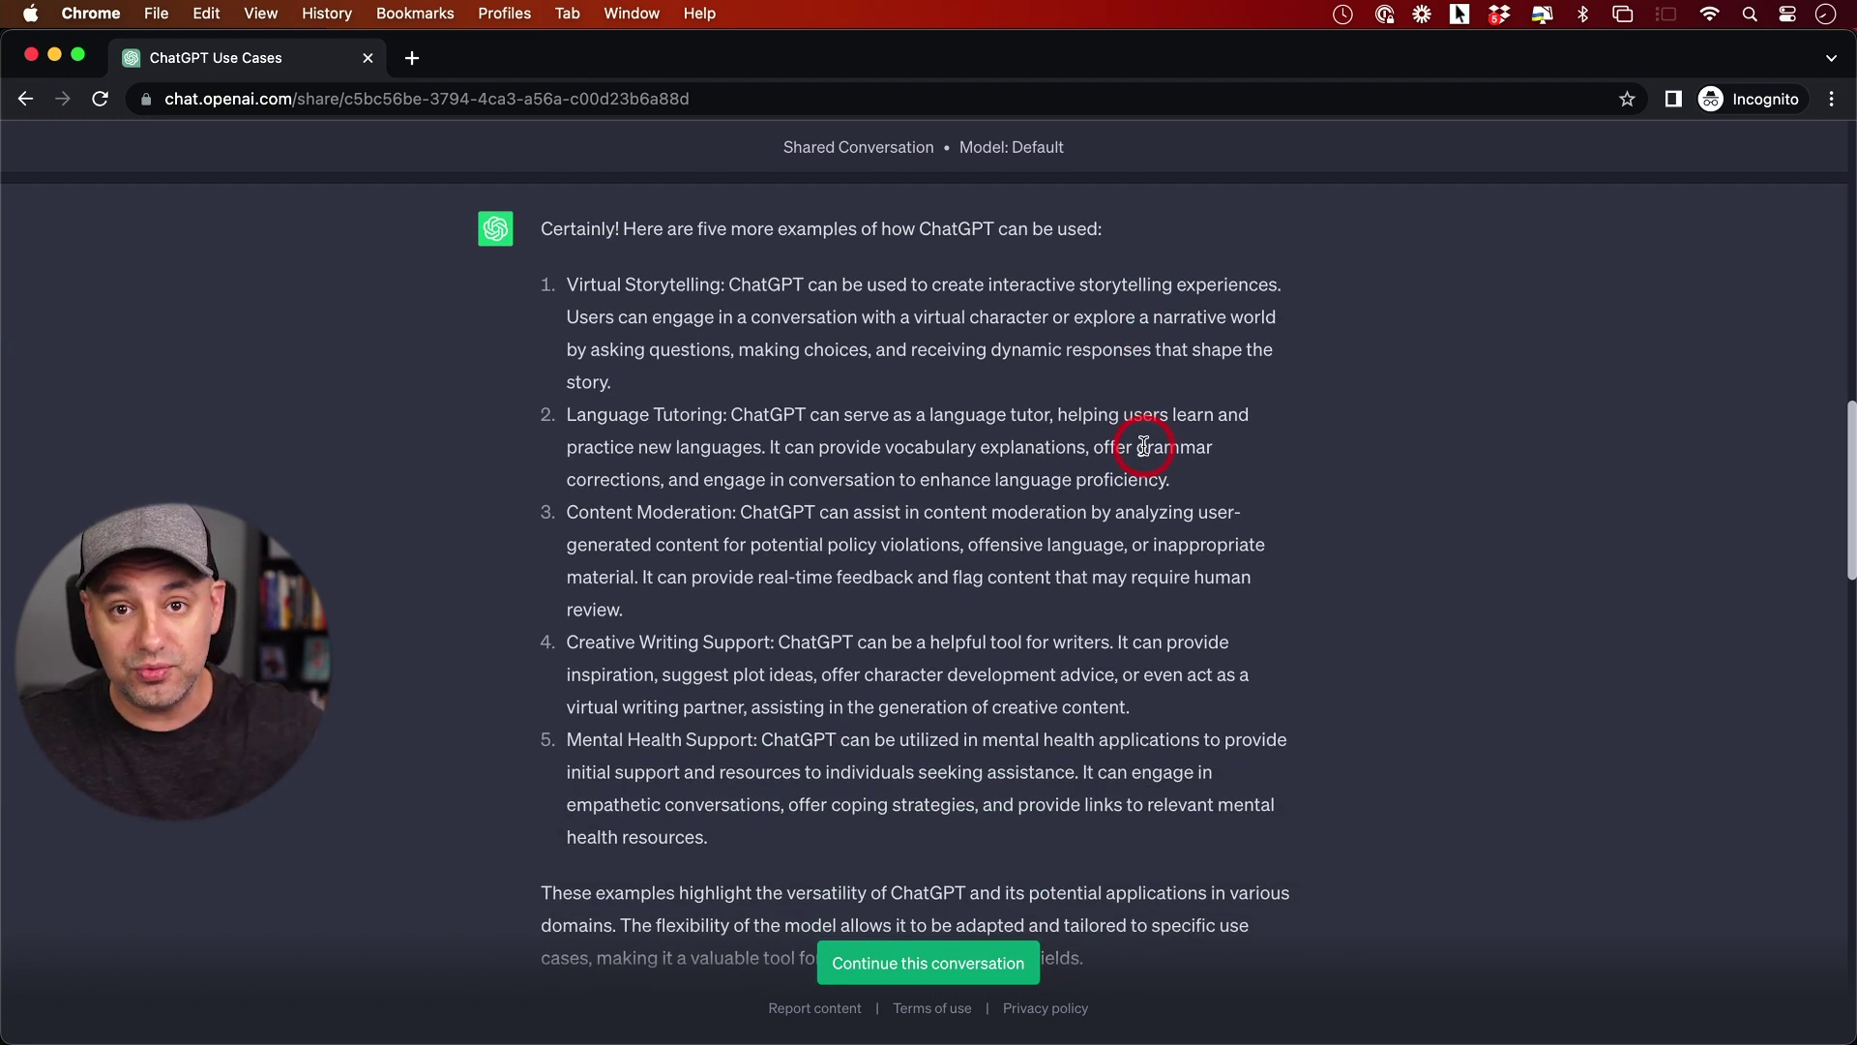
scroll(1143, 446, "down", 10)
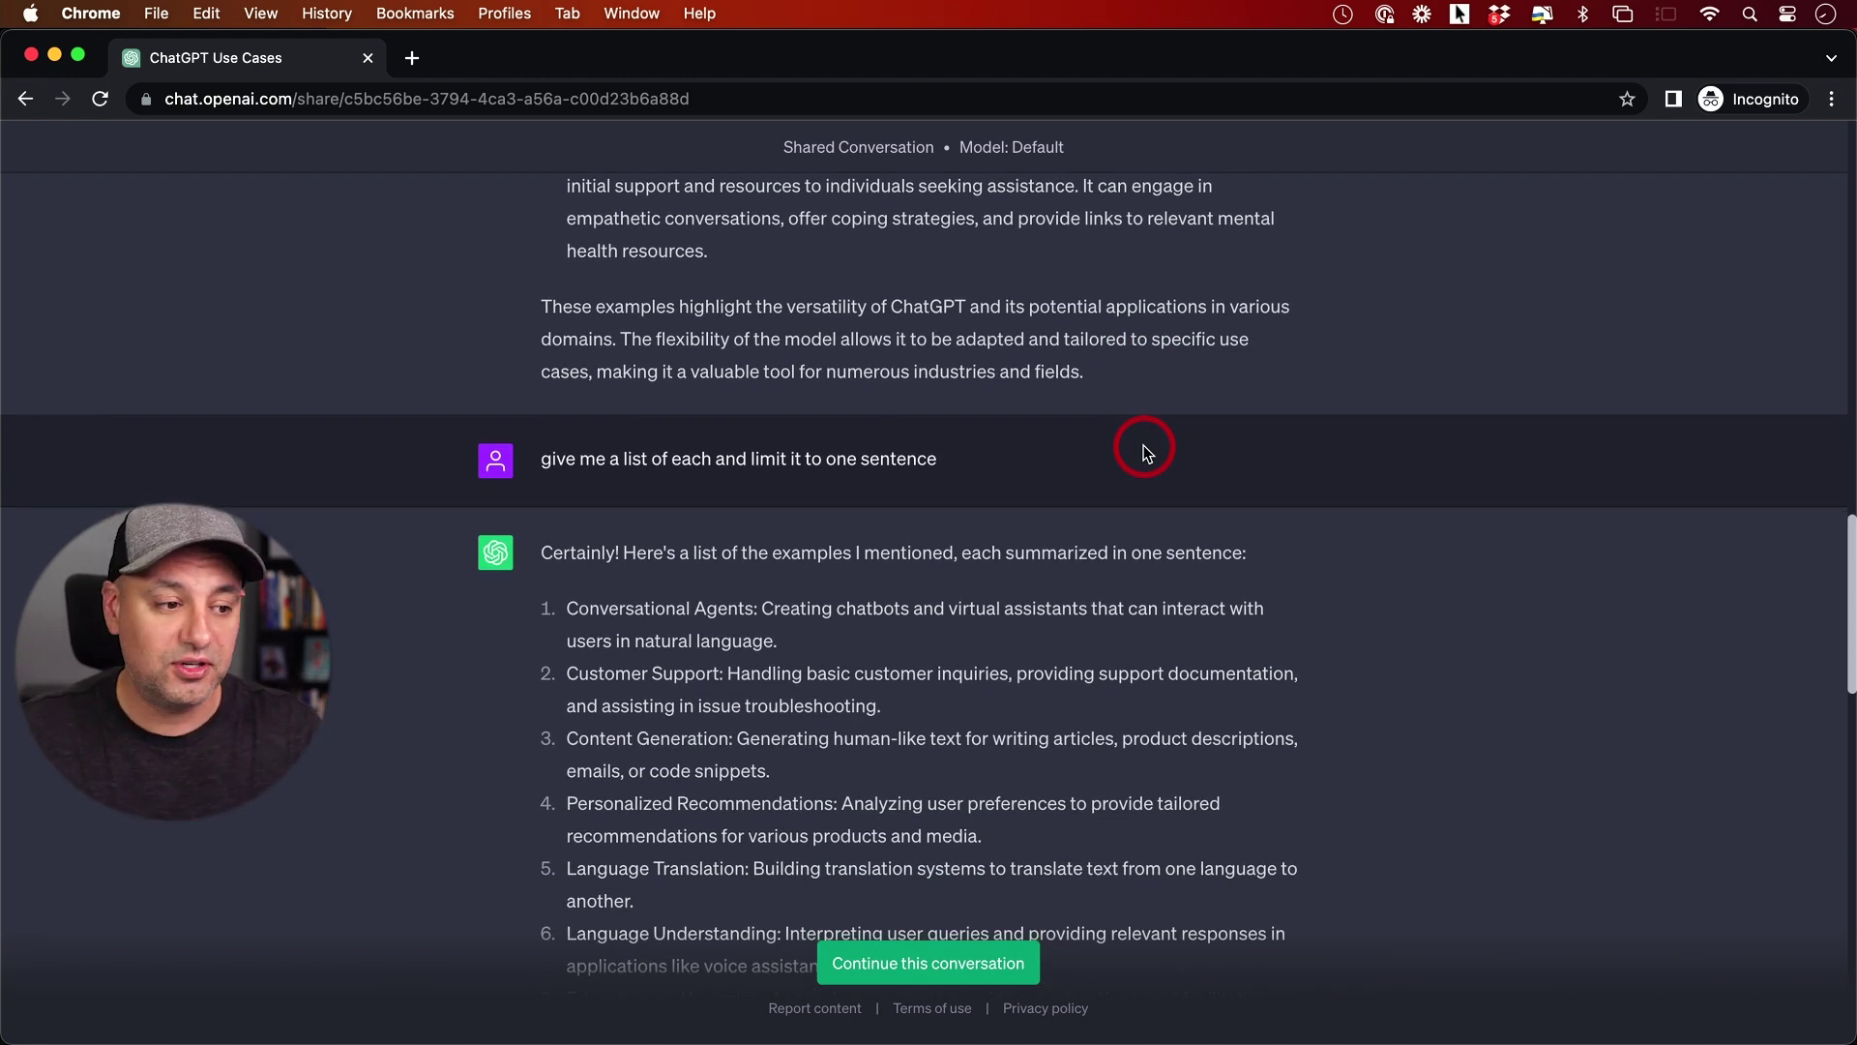
scroll(1144, 450, "down", 3)
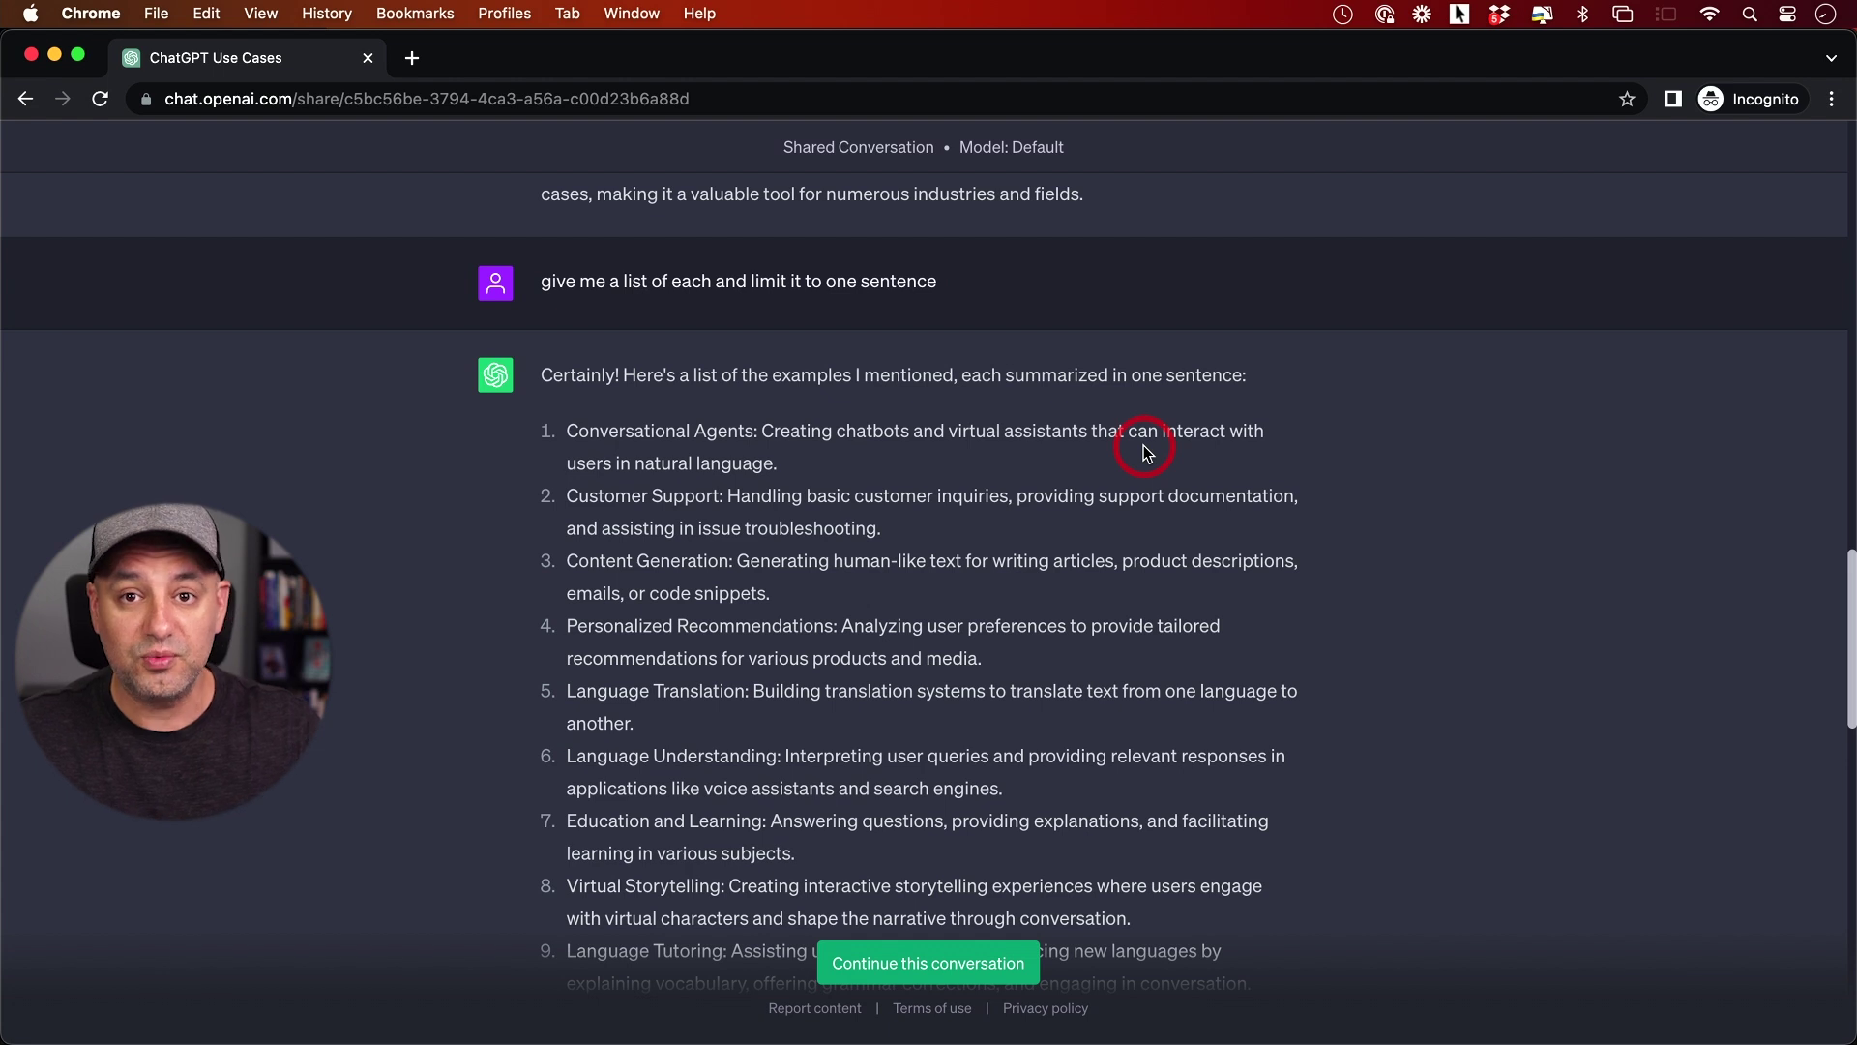
scroll(1144, 451, "down", 18)
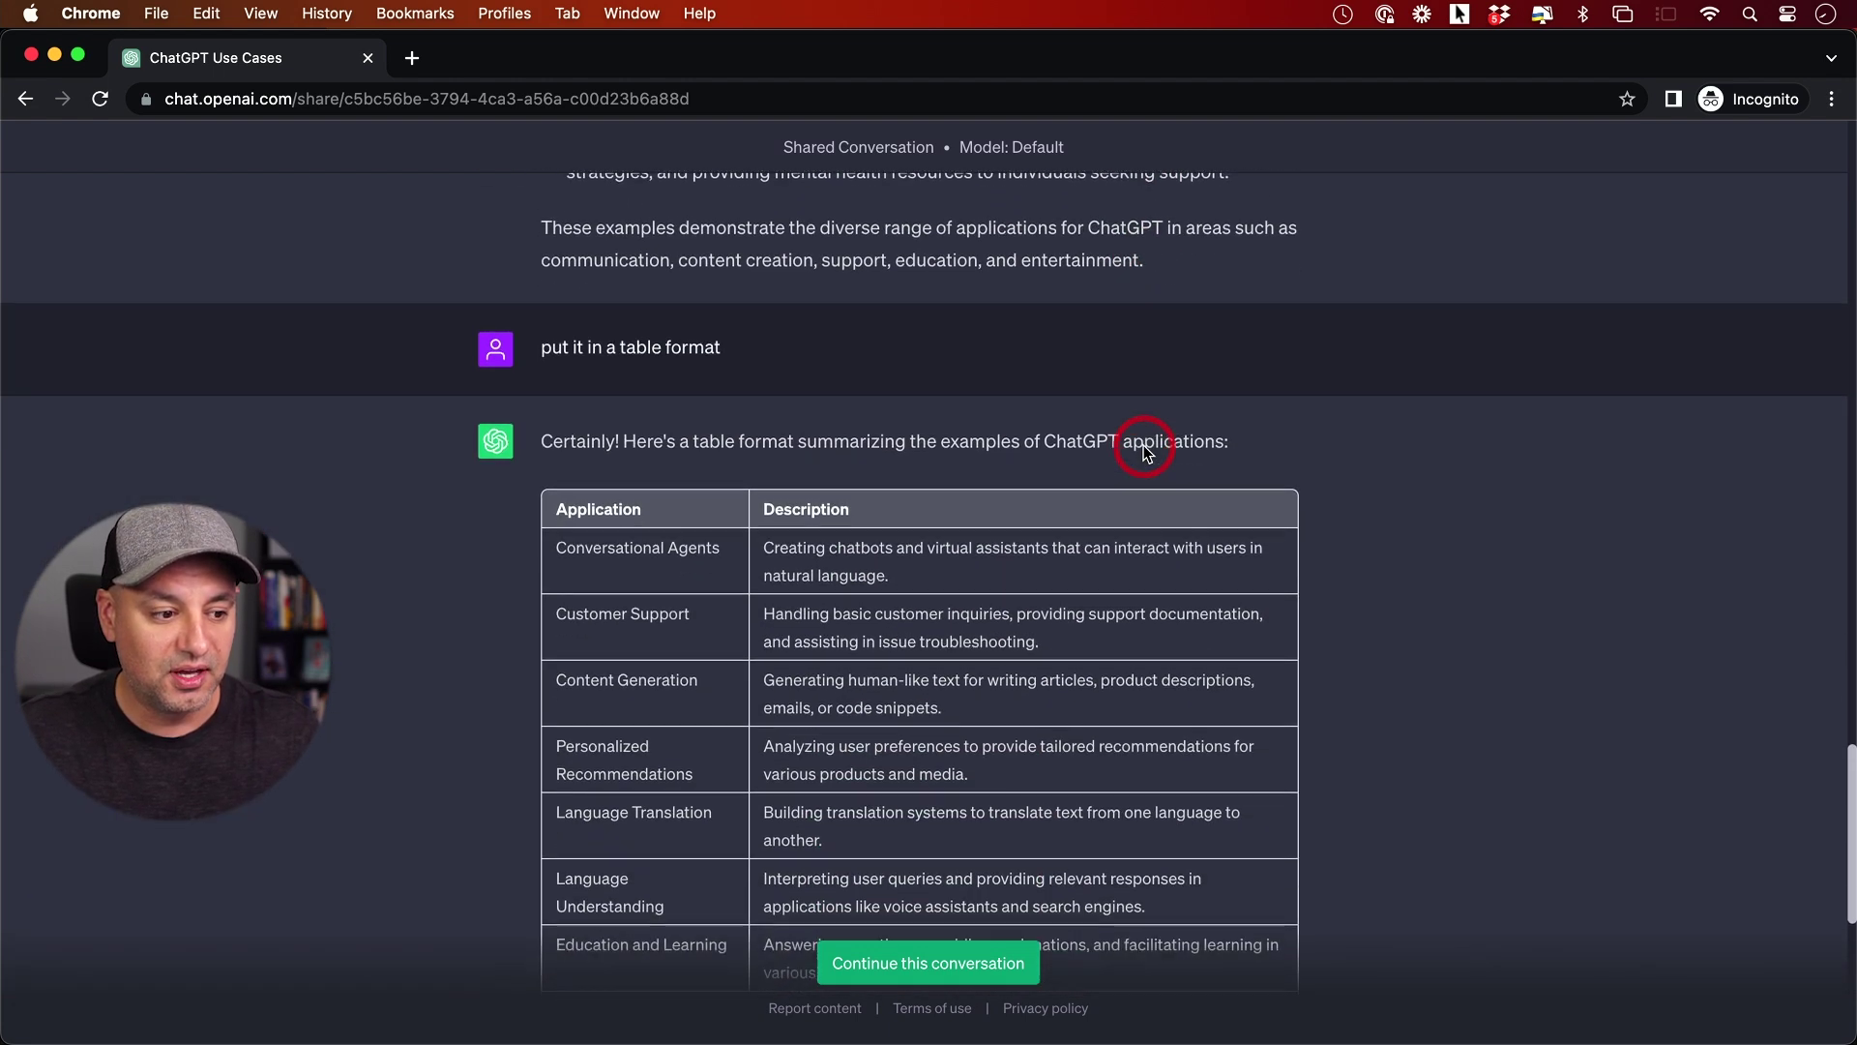
scroll(1144, 451, "down", 10)
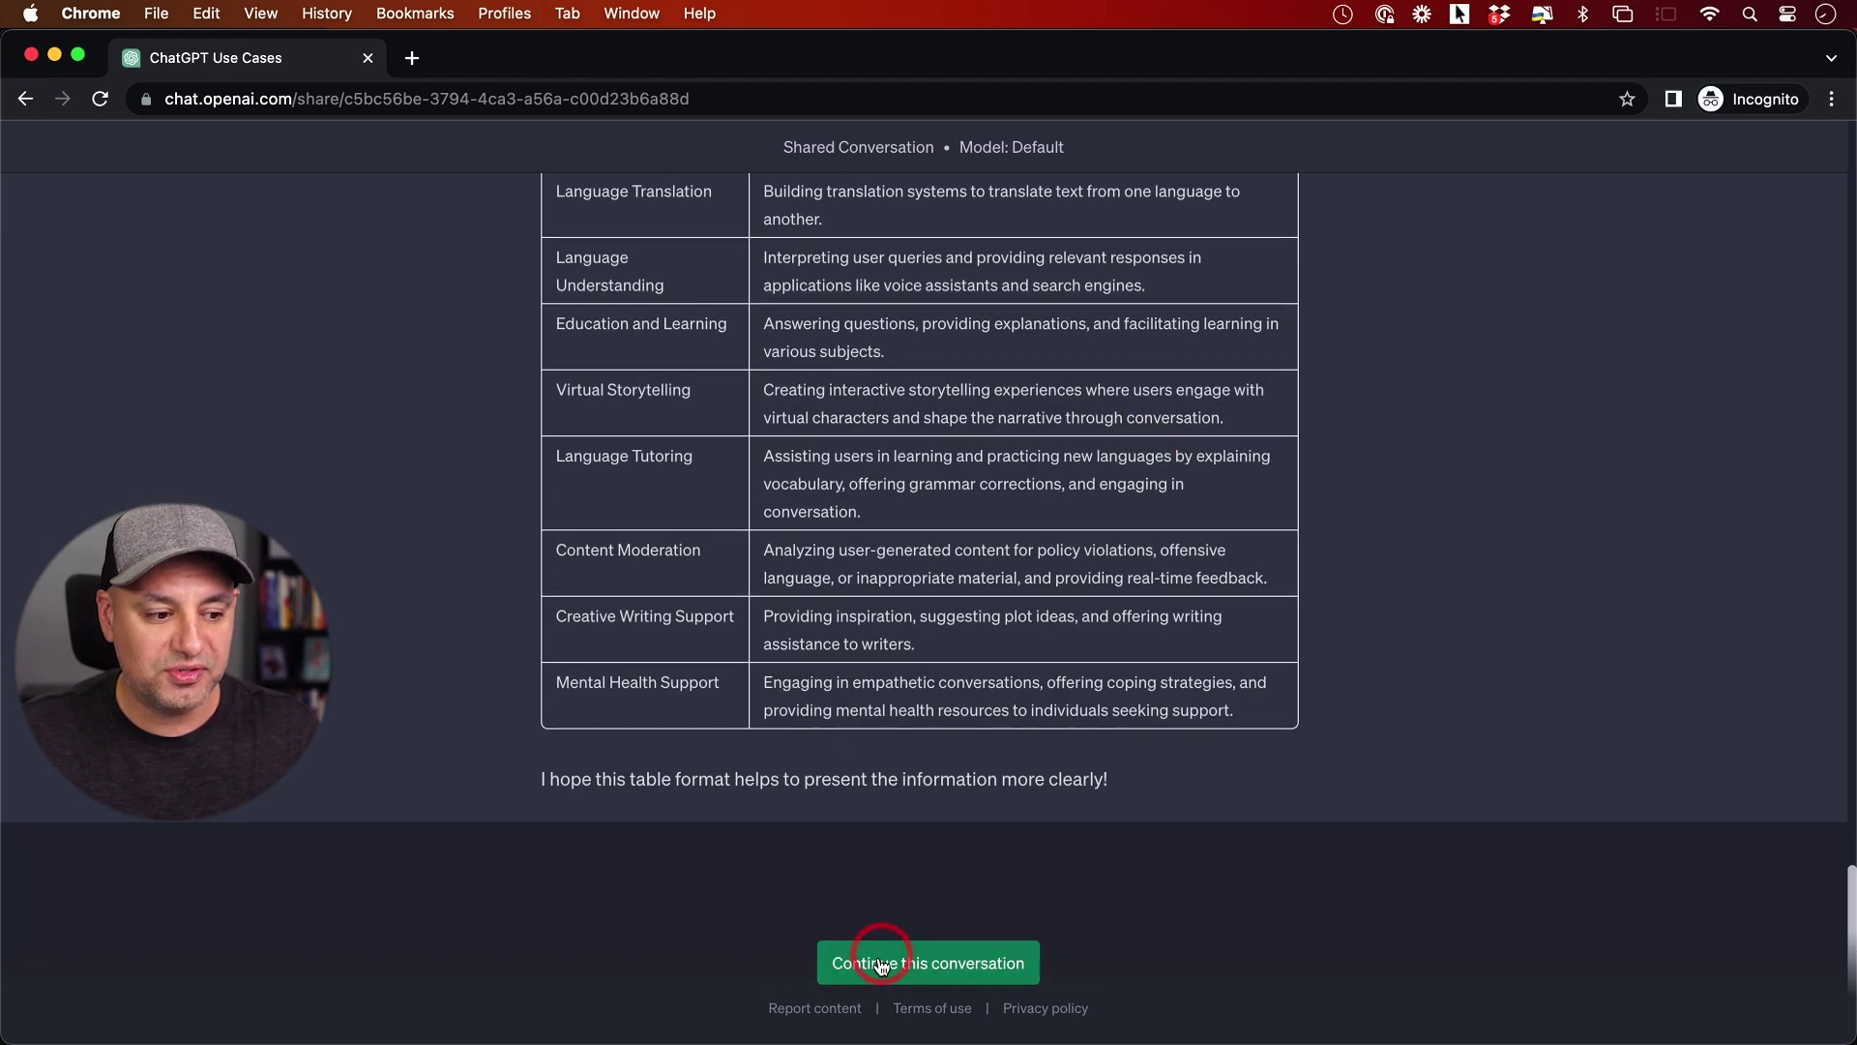
Continue the shared conversation after signing in with the second account
left_click(945, 968)
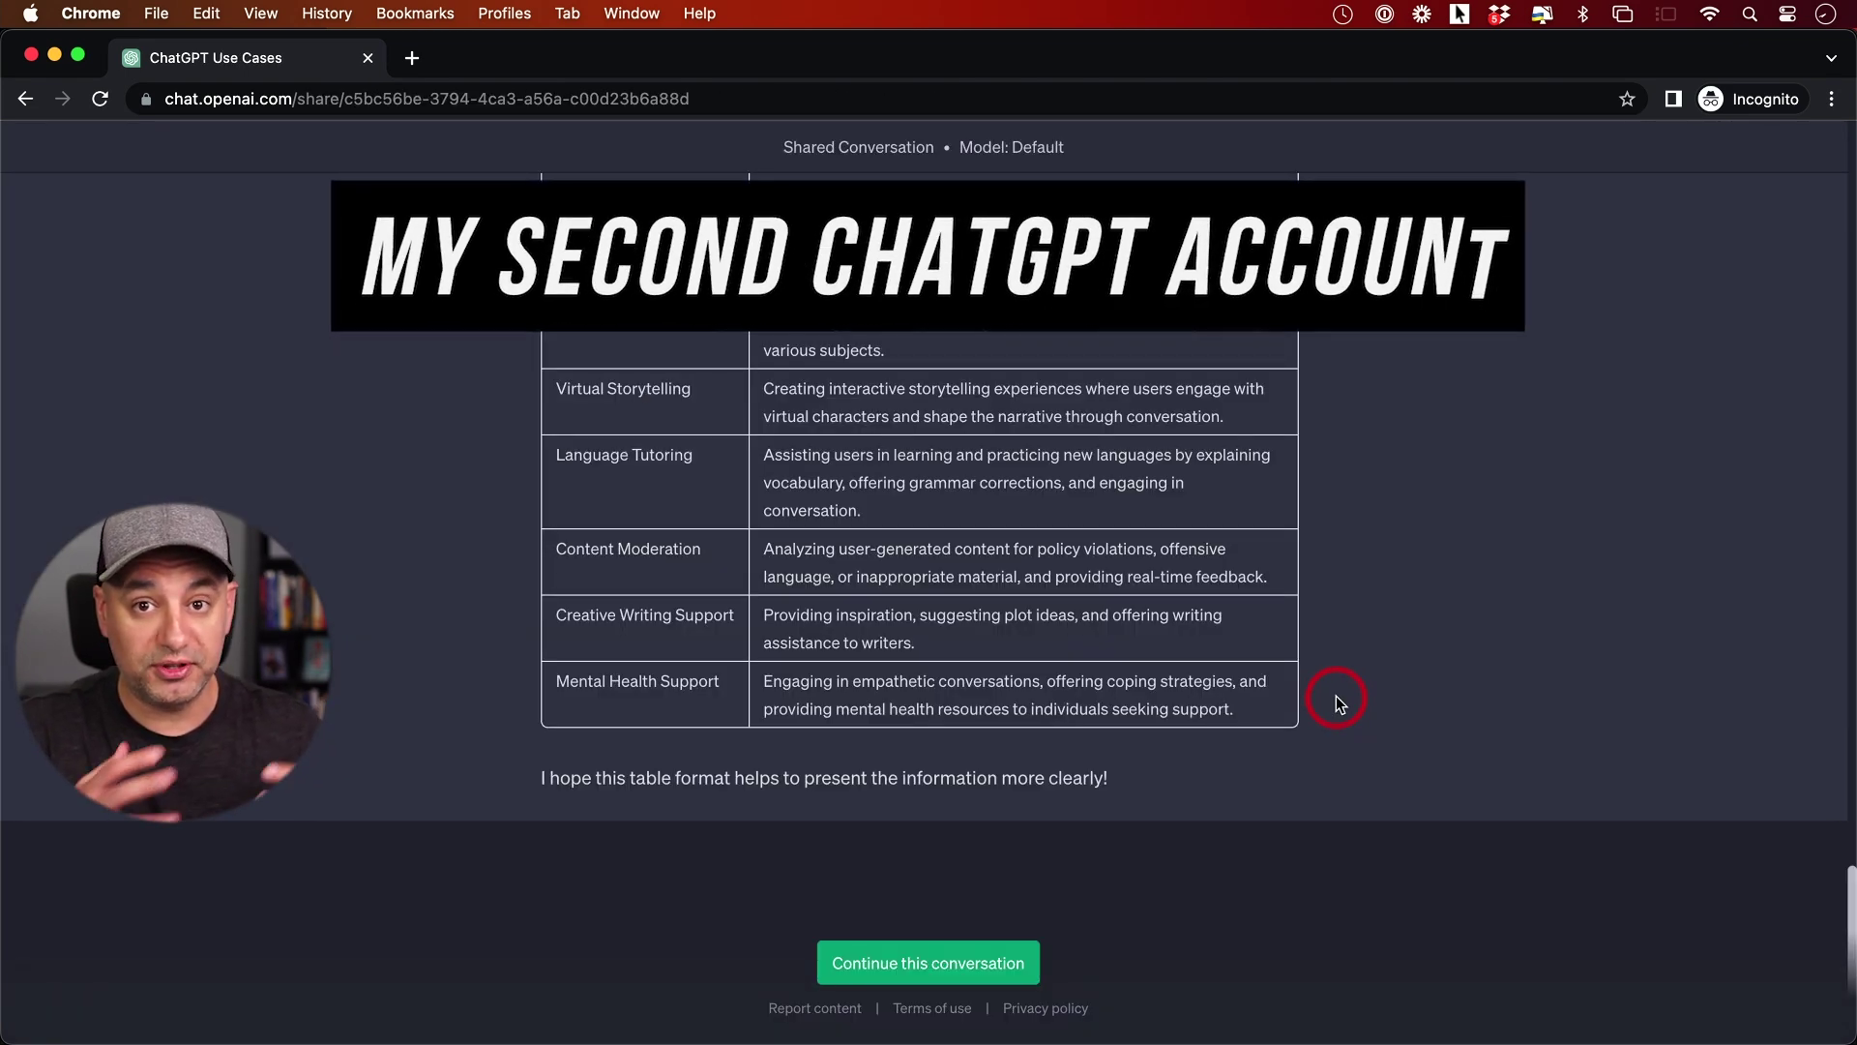
left_click(923, 968)
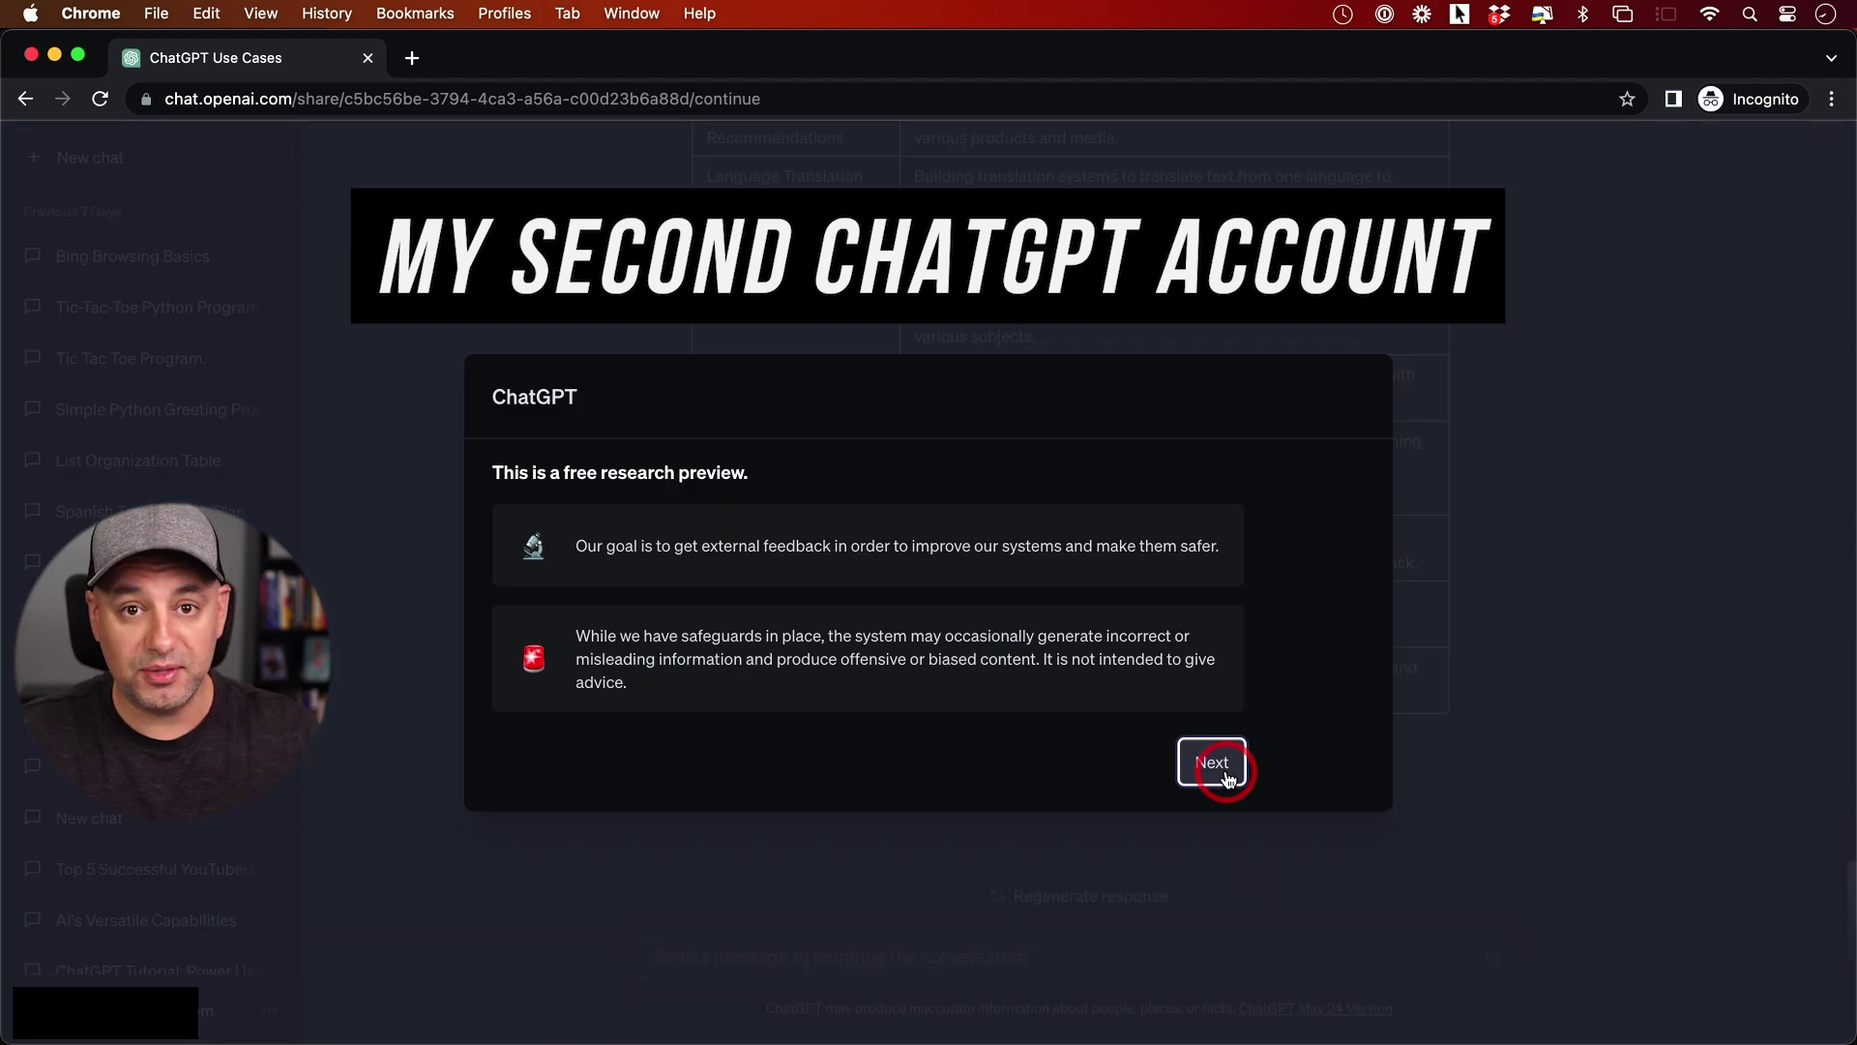
Dismiss the preview notice and ask 'show me the top 5 in table format'
left_click(1214, 764)
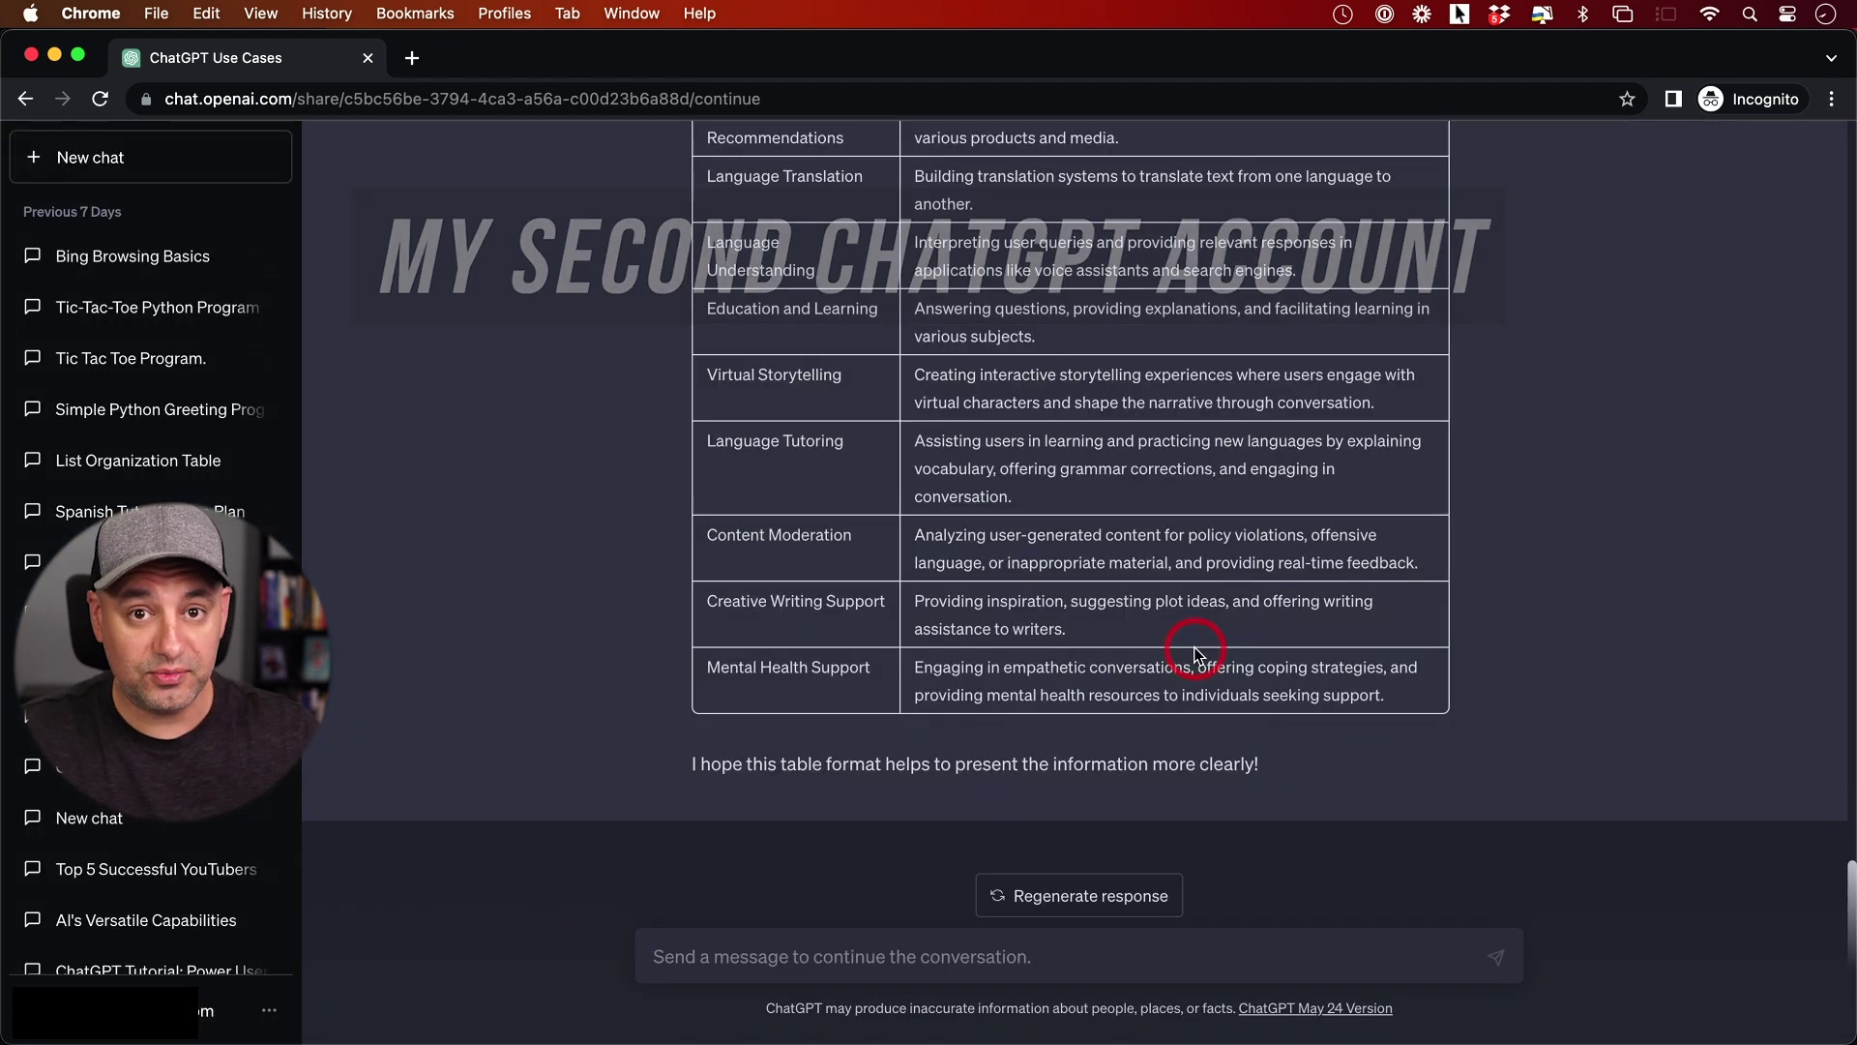
left_click(868, 968)
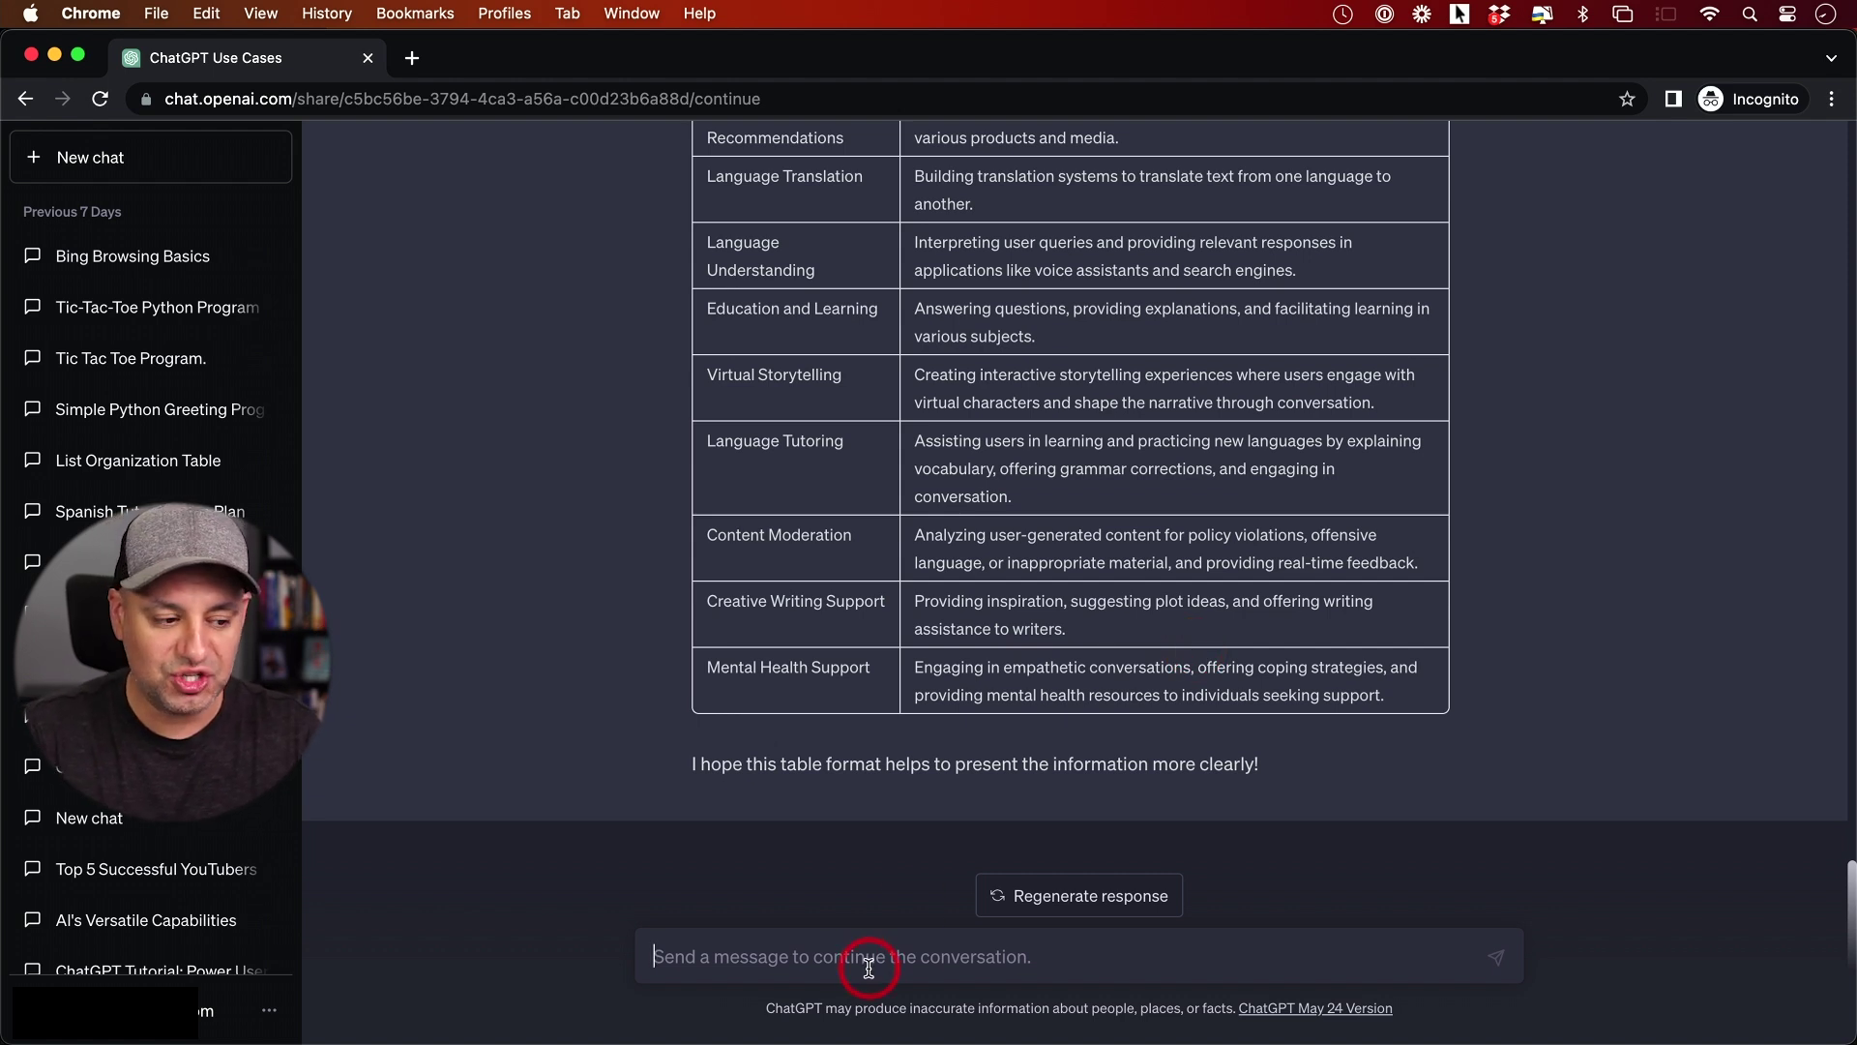
type("show me the top 5 in table format")
key("Return")
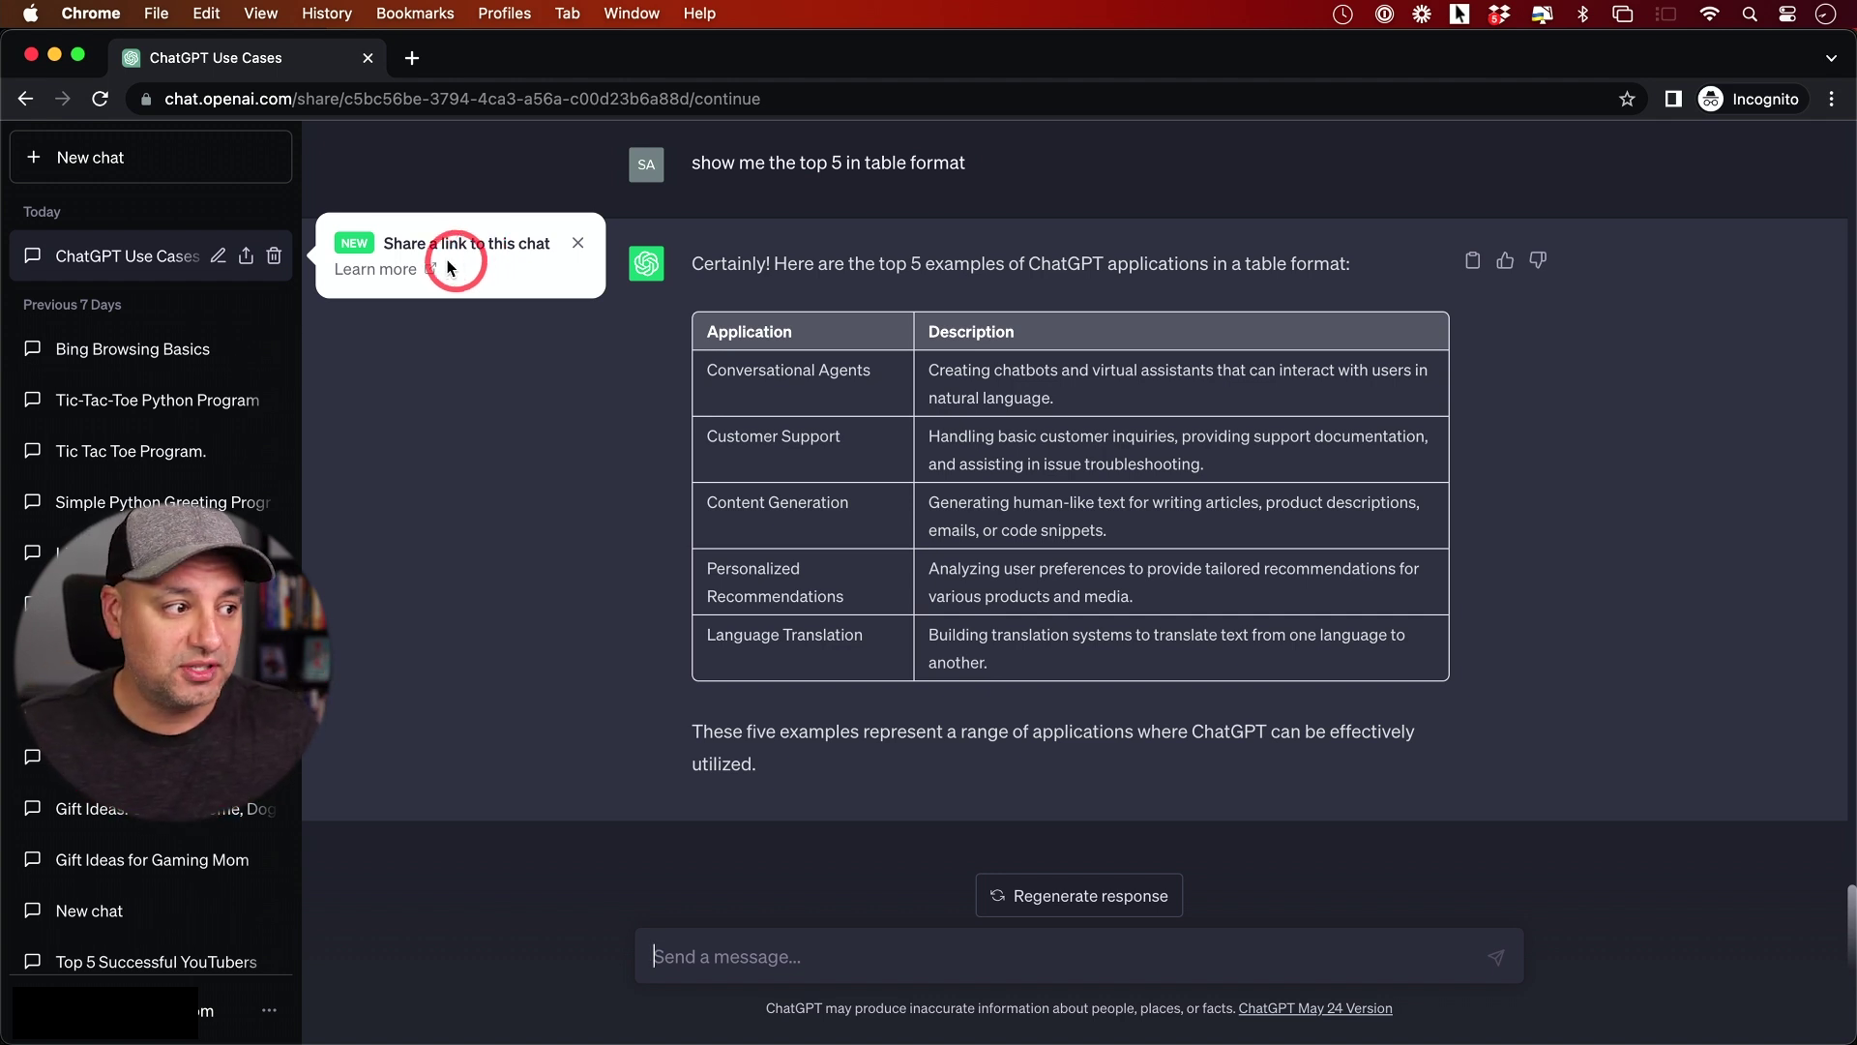
left_click(247, 263)
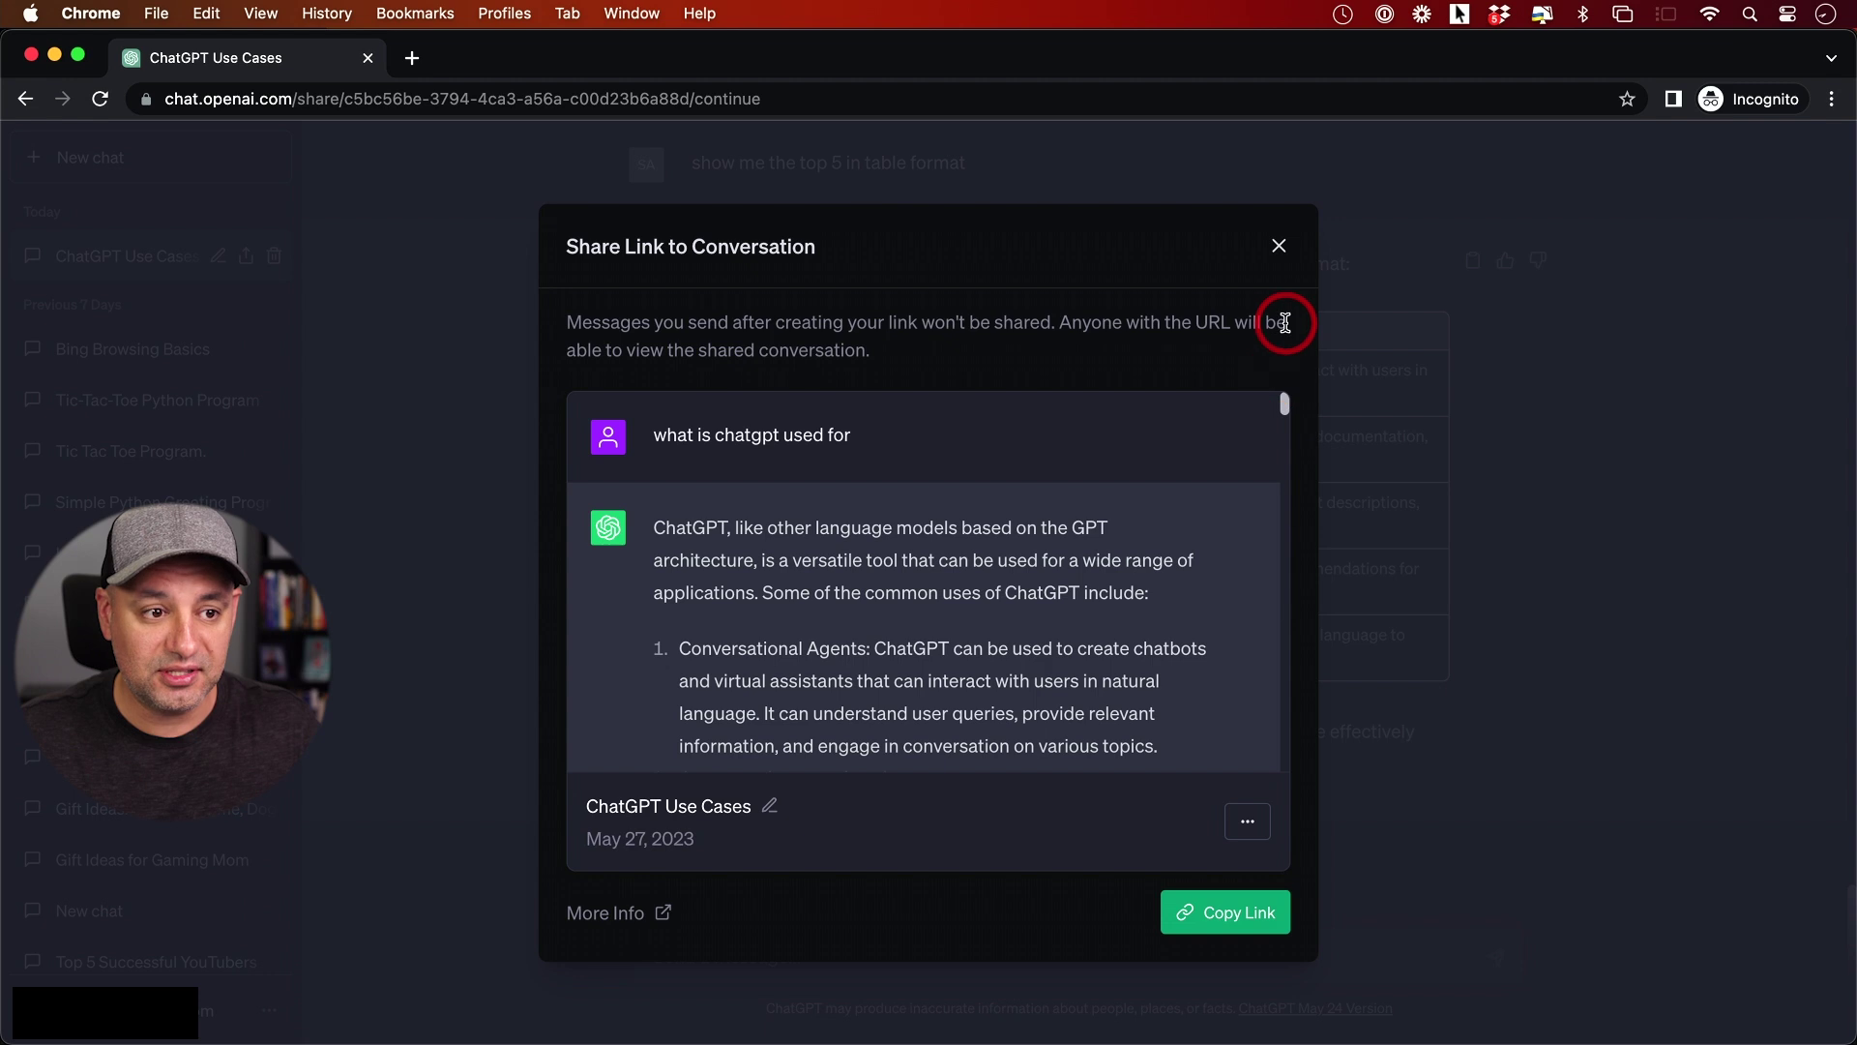
Open Settings > Data controls > Shared Links and view the ChatGPT Use Cases link
left_click(1282, 261)
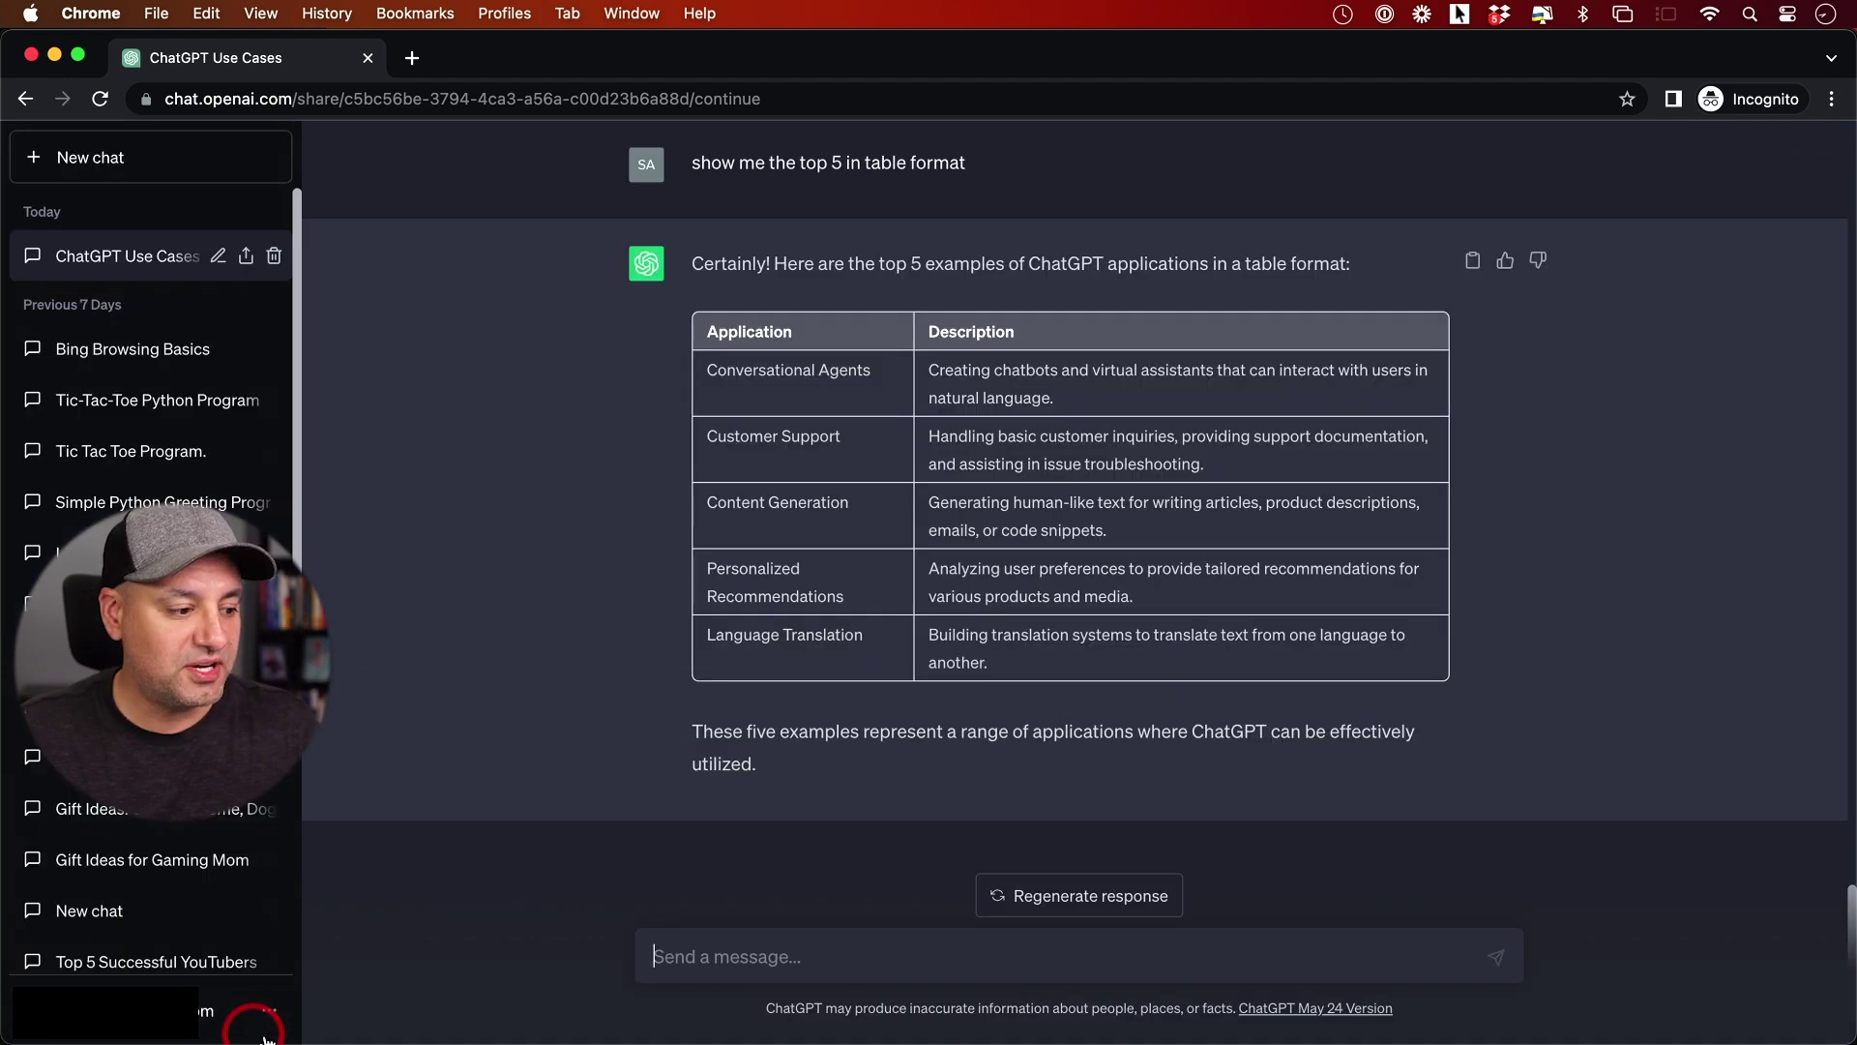
left_click(271, 1012)
left_click(130, 875)
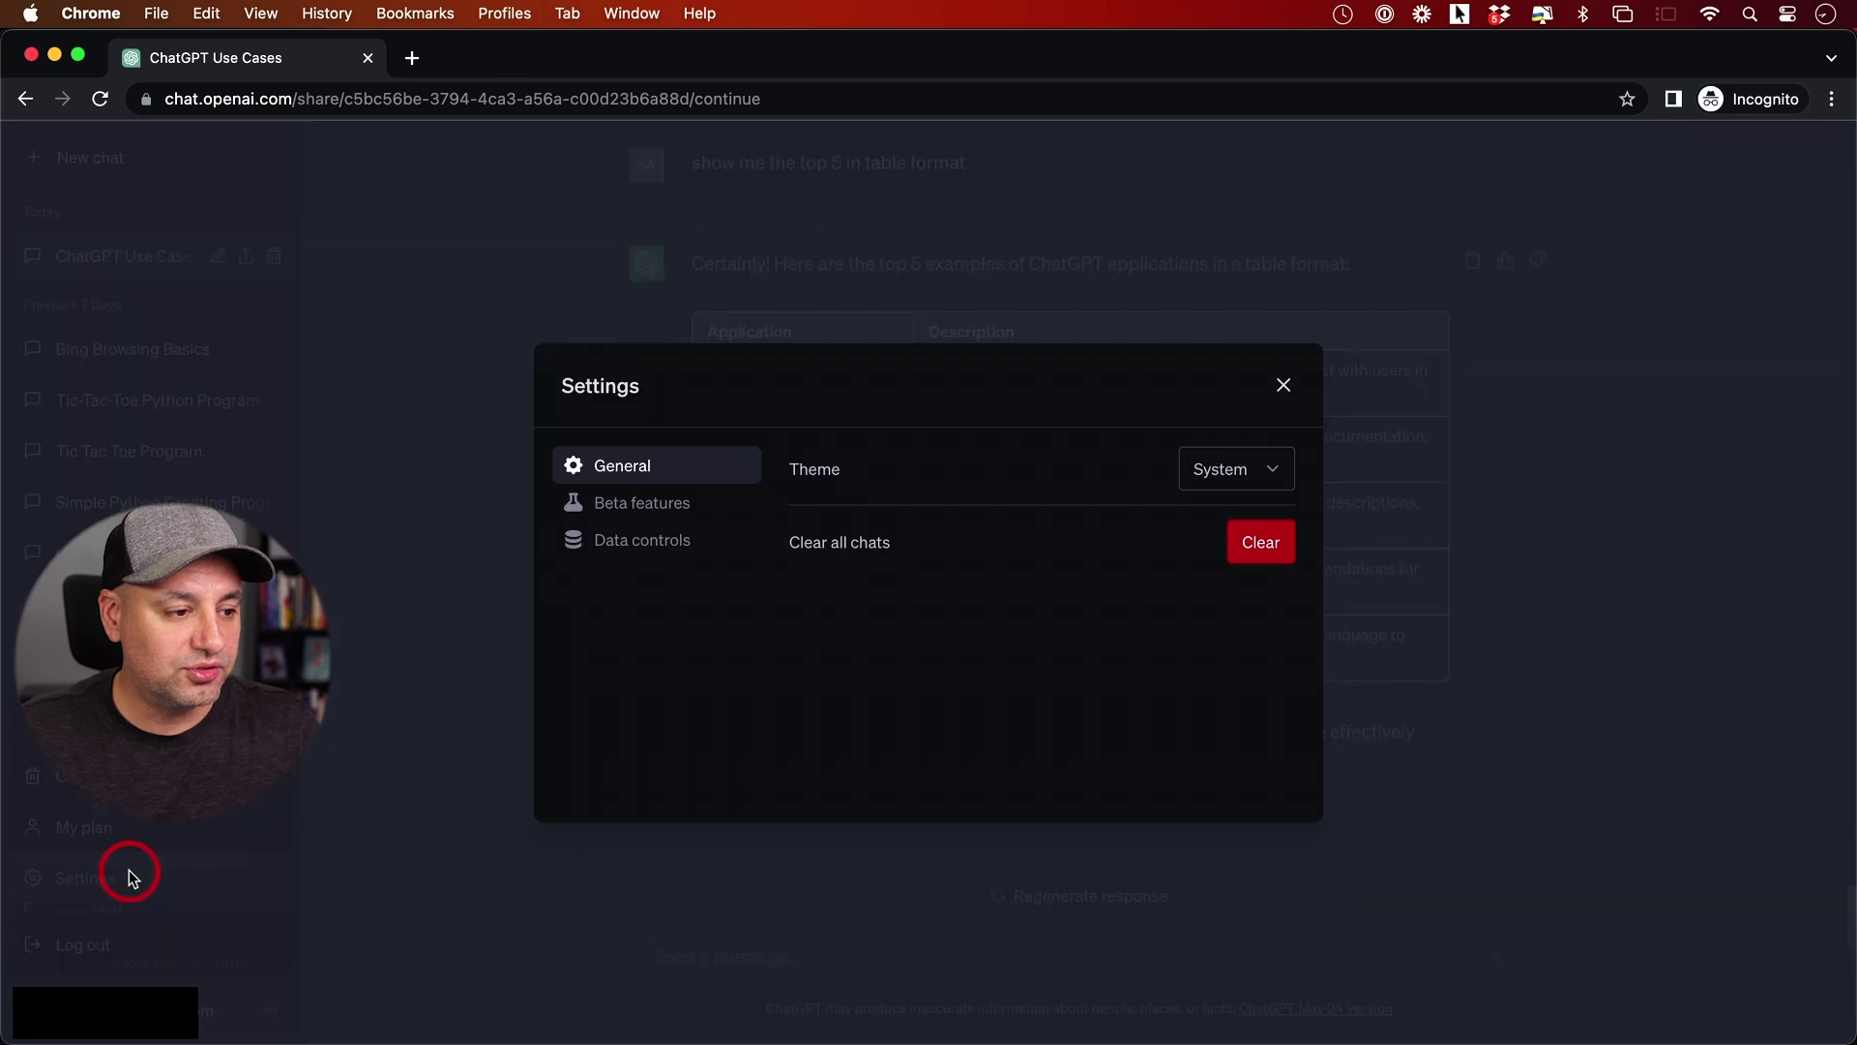
left_click(620, 551)
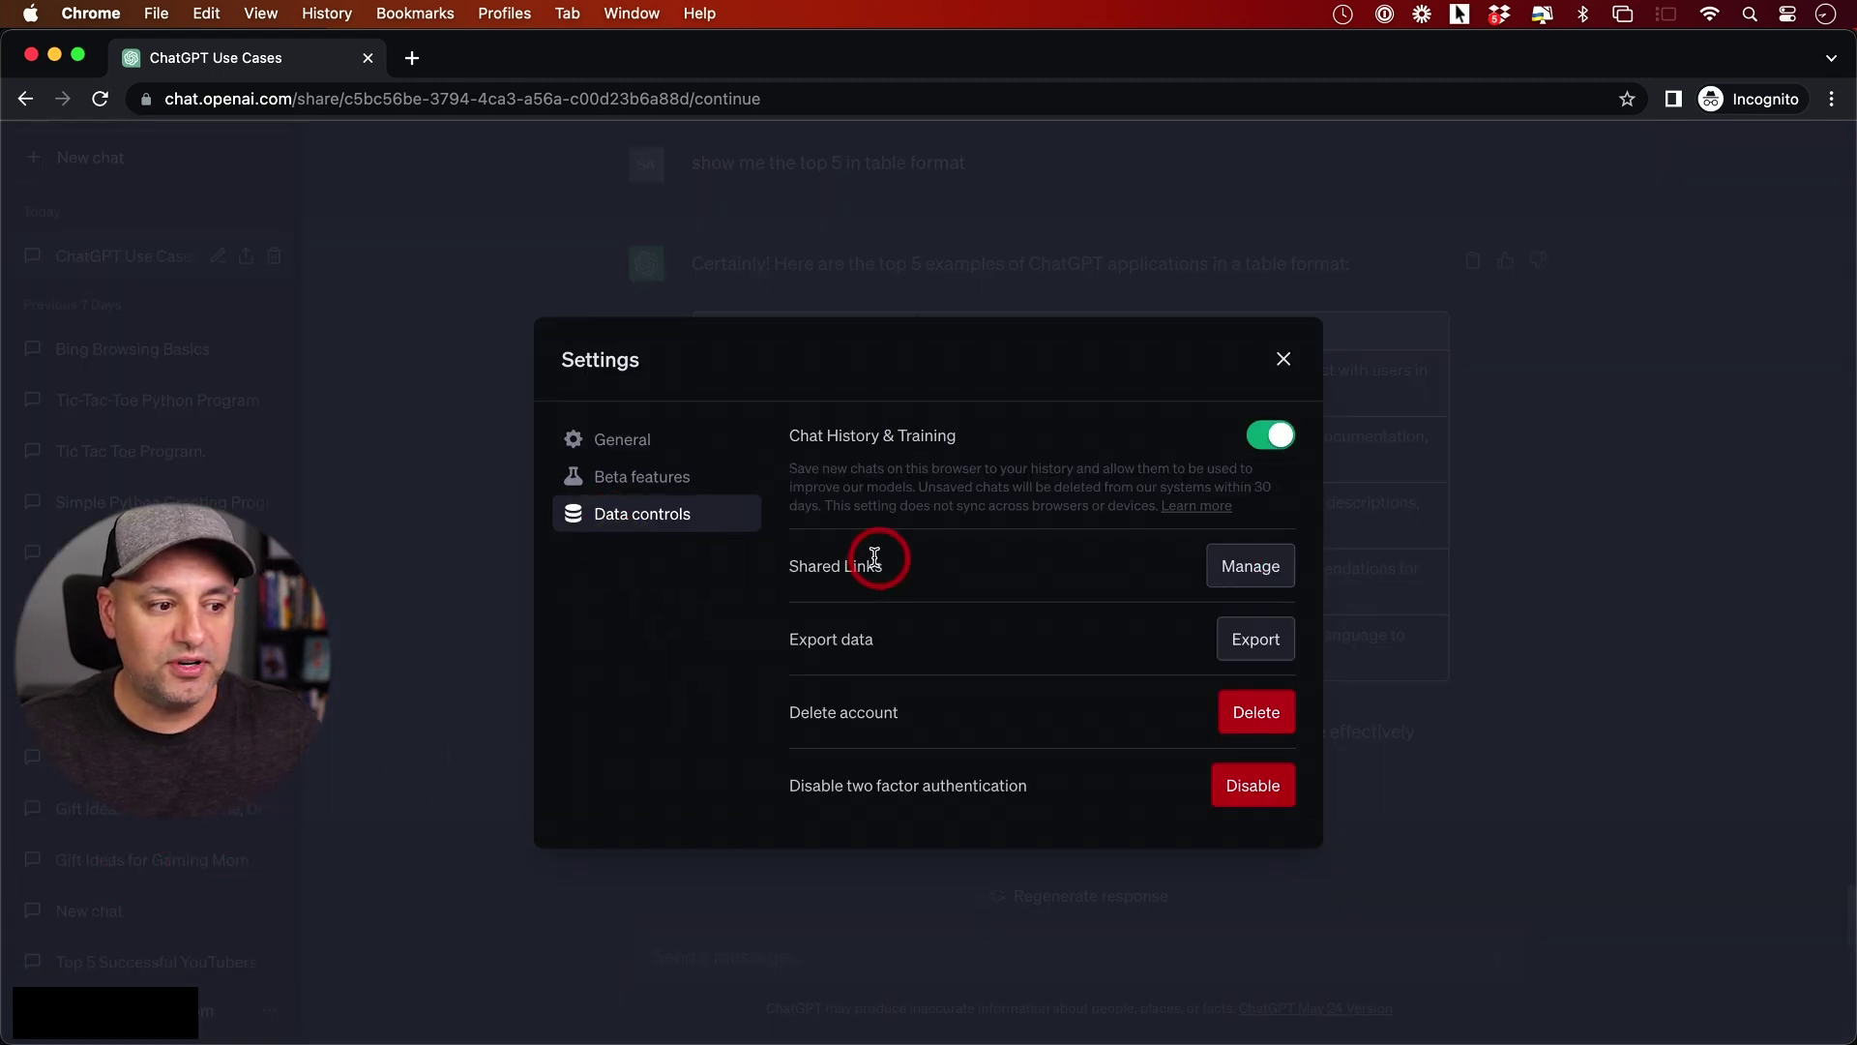
left_click(1244, 570)
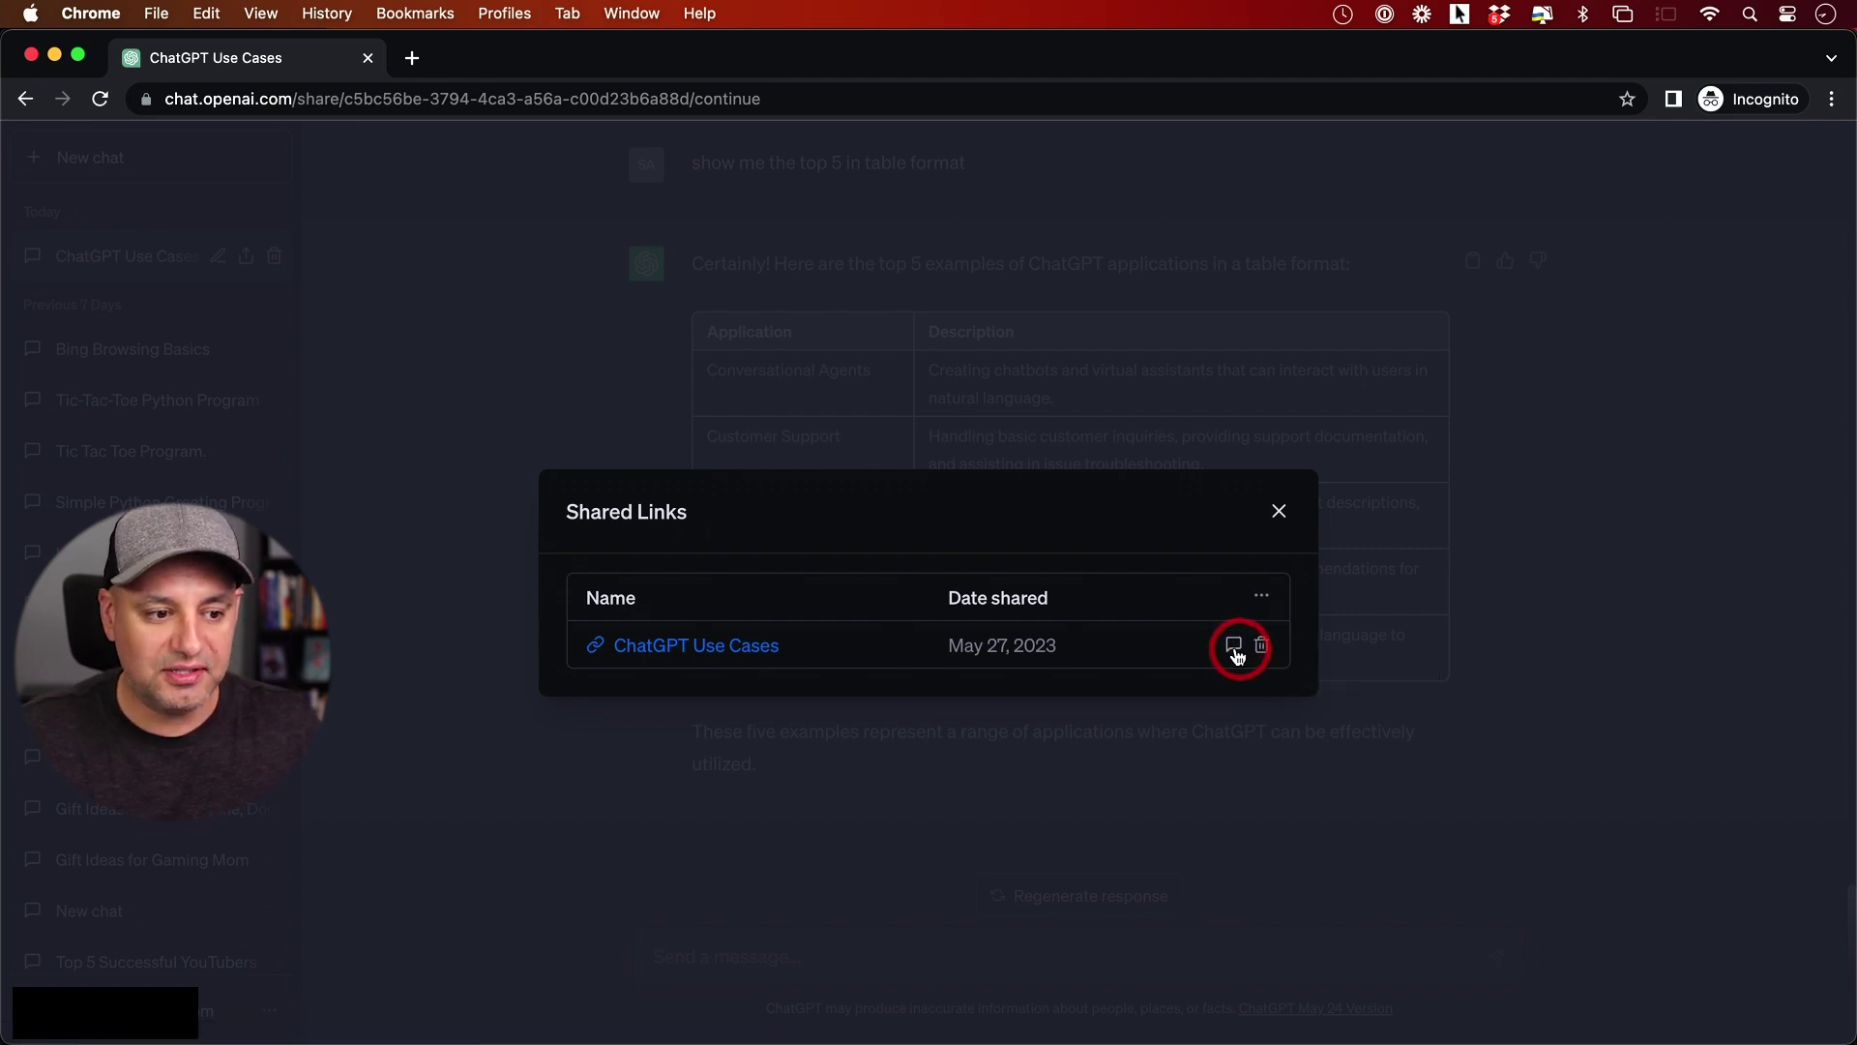
left_click(1234, 646)
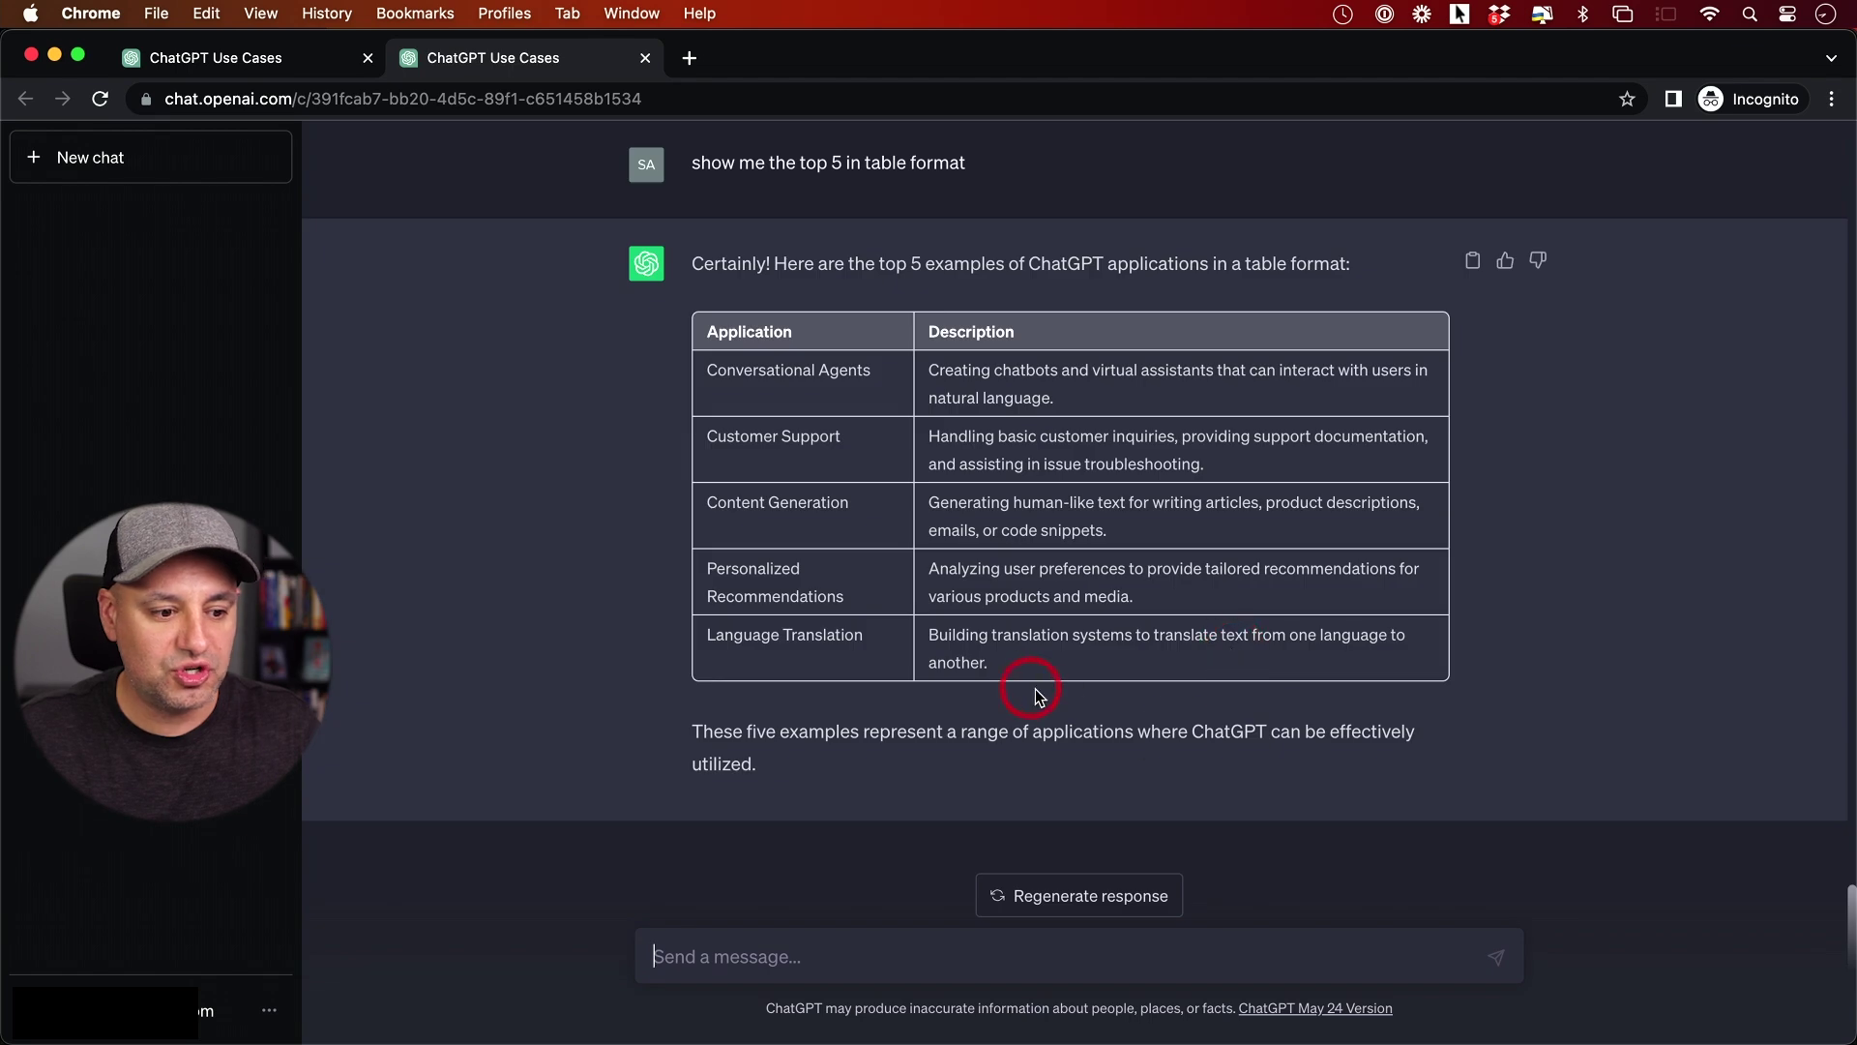